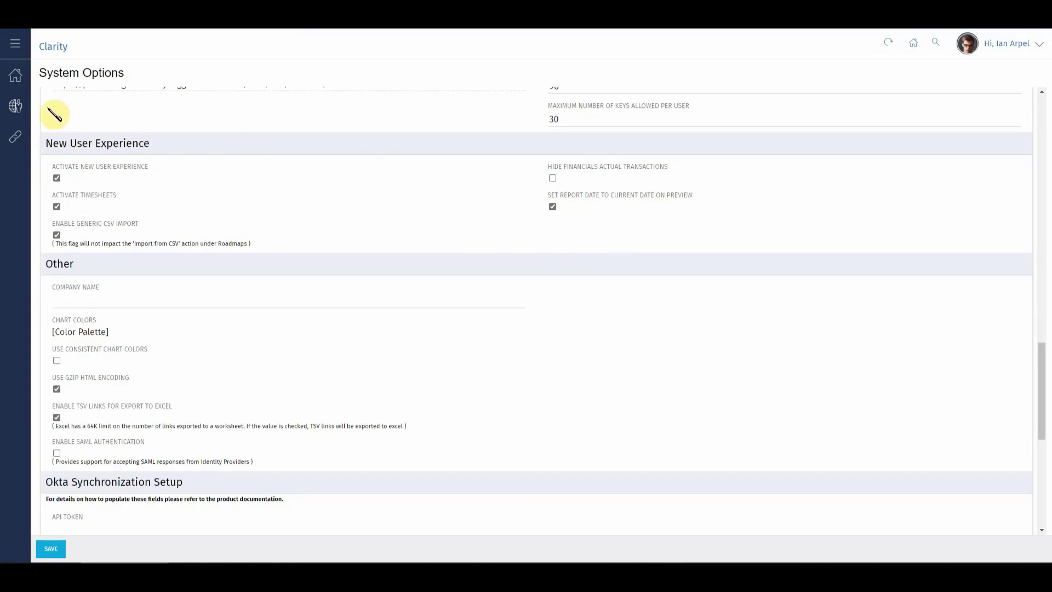
Open License Information and filter the rights by license type for access right "status report*navigate"
left_click(24, 110)
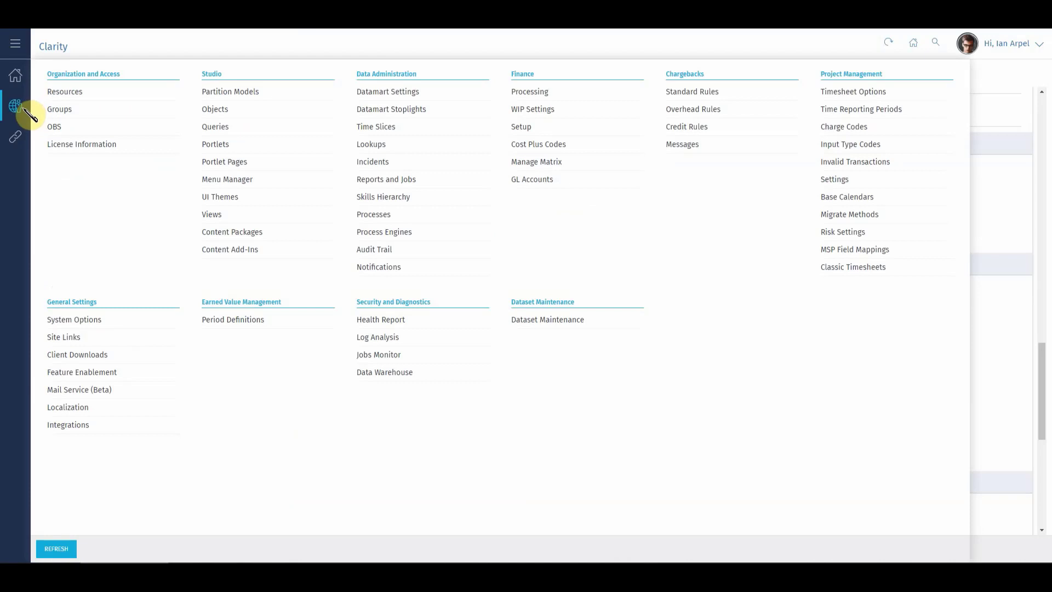
left_click(112, 147)
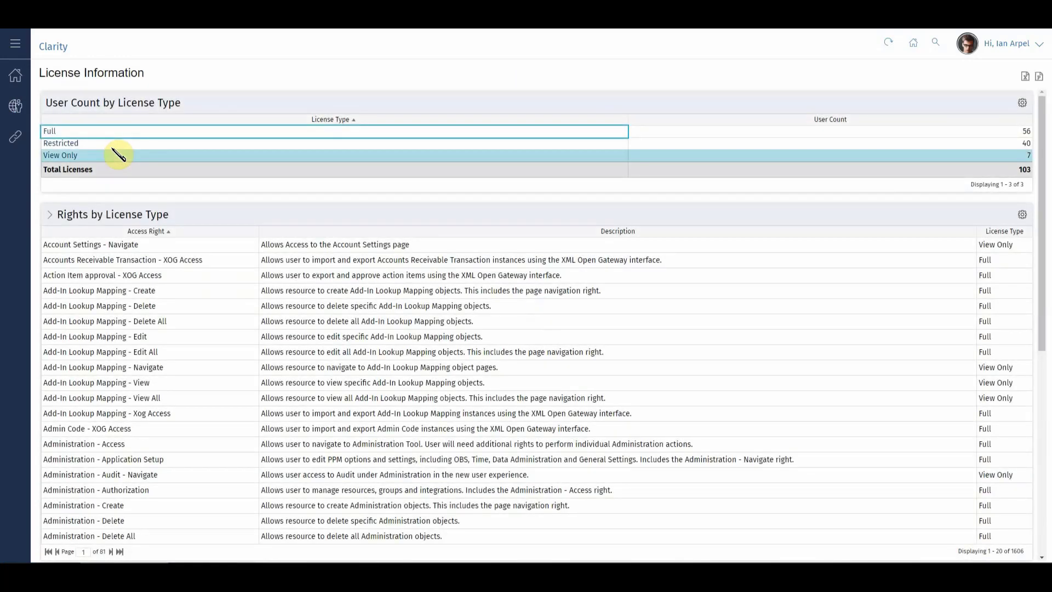
left_click(50, 216)
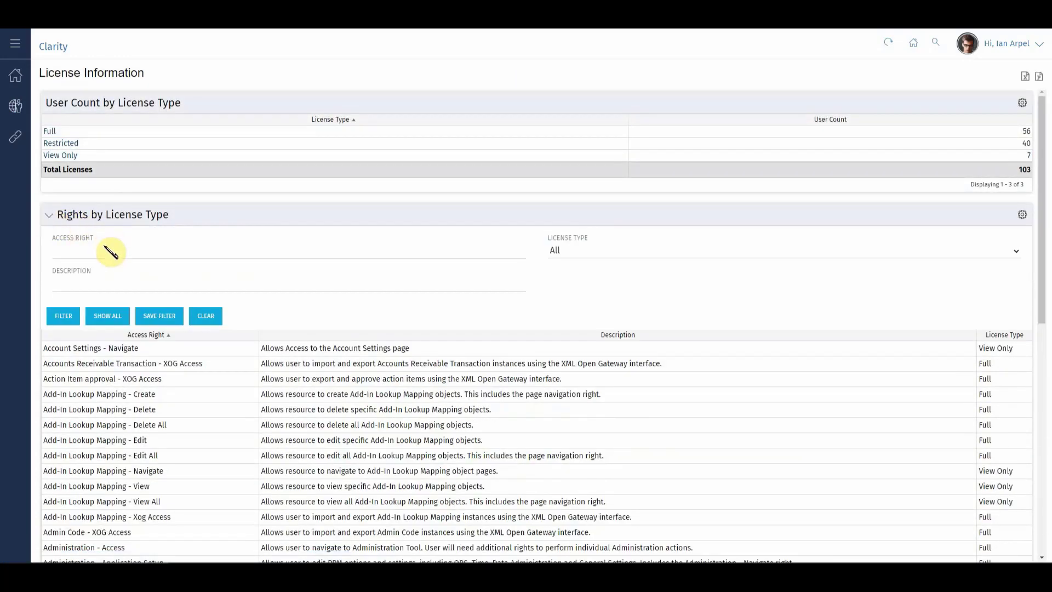
left_click(101, 251)
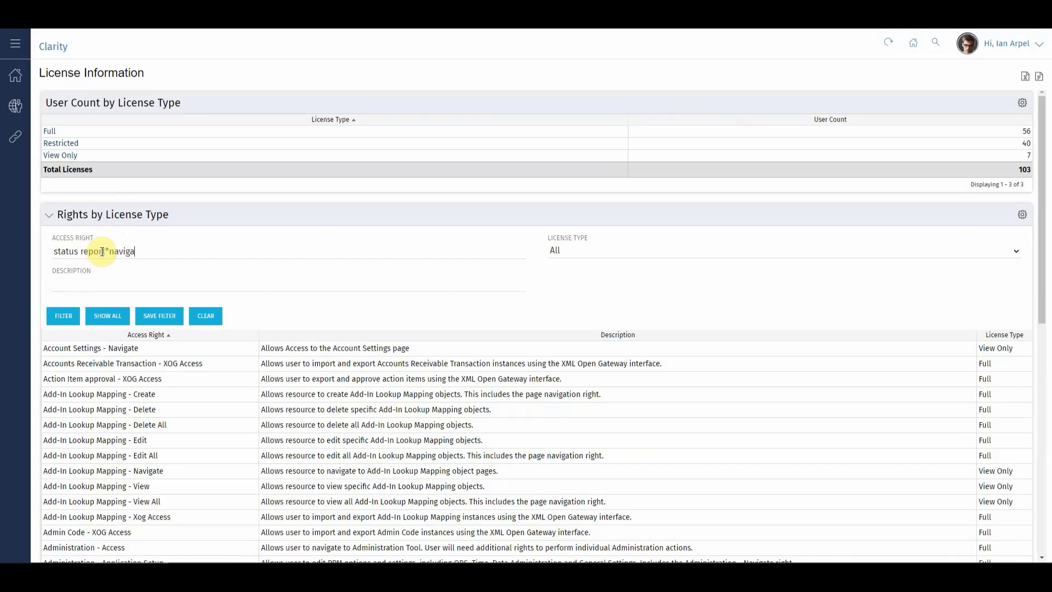
type("status report*navigate")
key("Return")
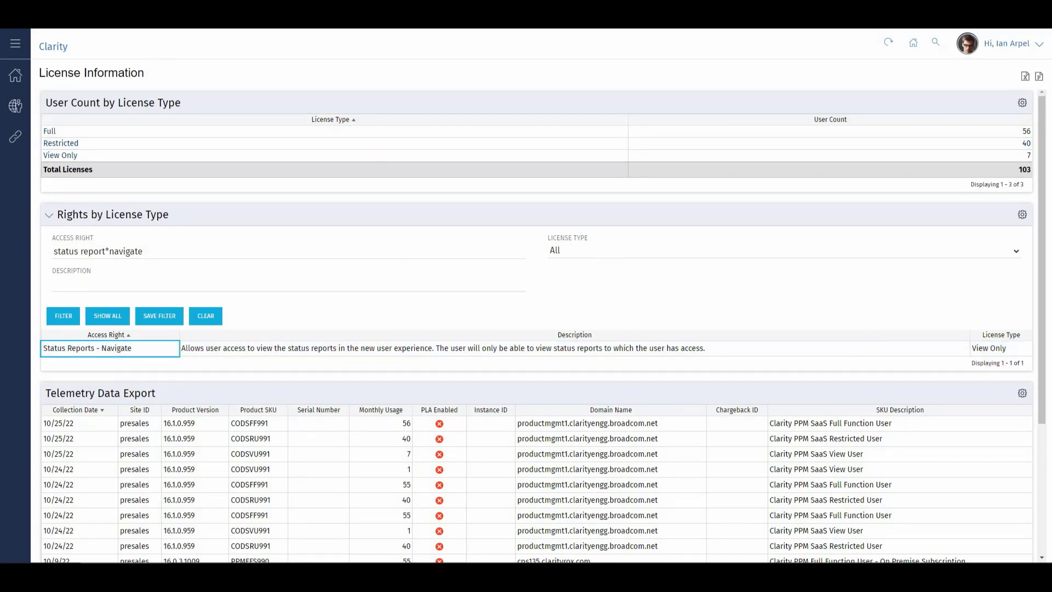
Switch to the new Clarity user experience and open the status report of the AI Infrastructure project
left_click(91, 17)
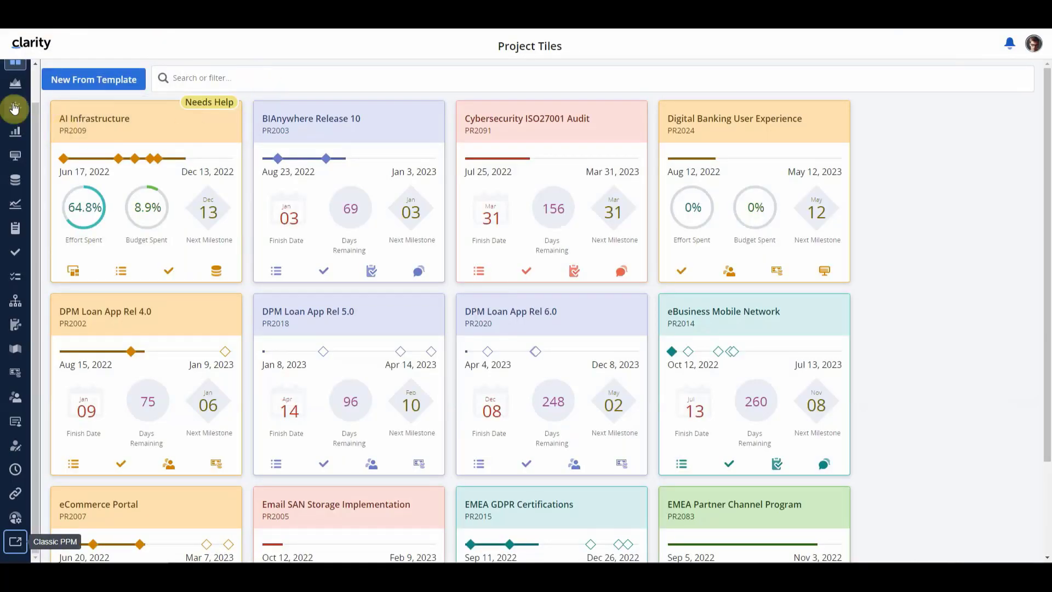
left_click(18, 91)
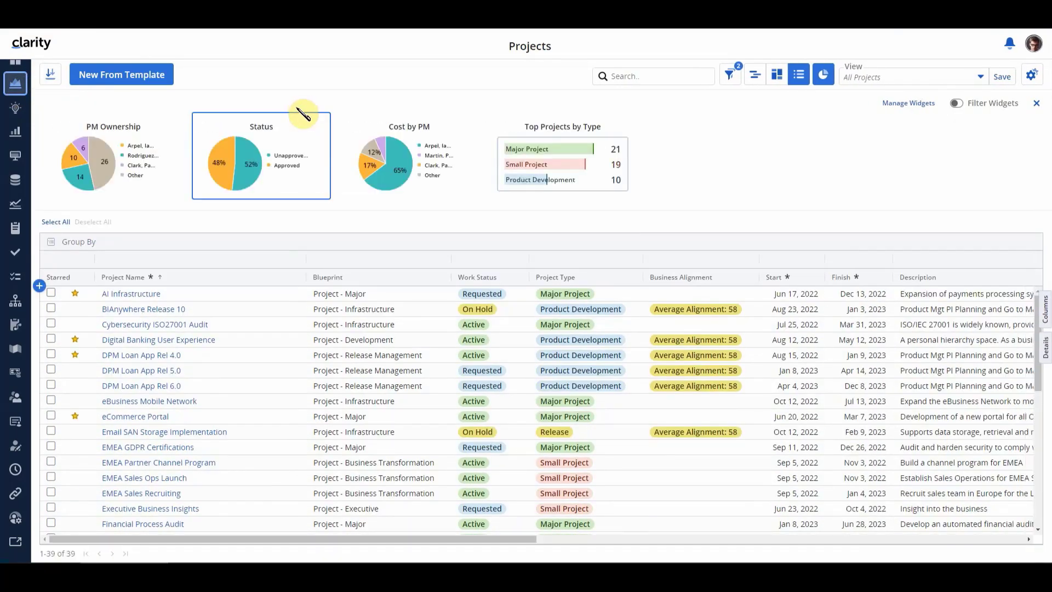
left_click(129, 300)
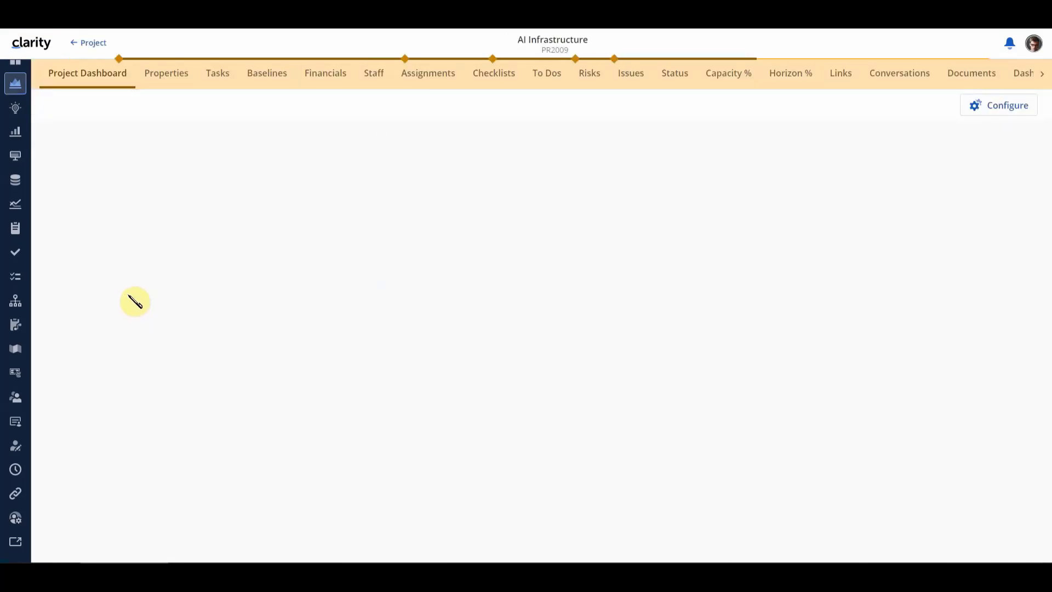
left_click(665, 79)
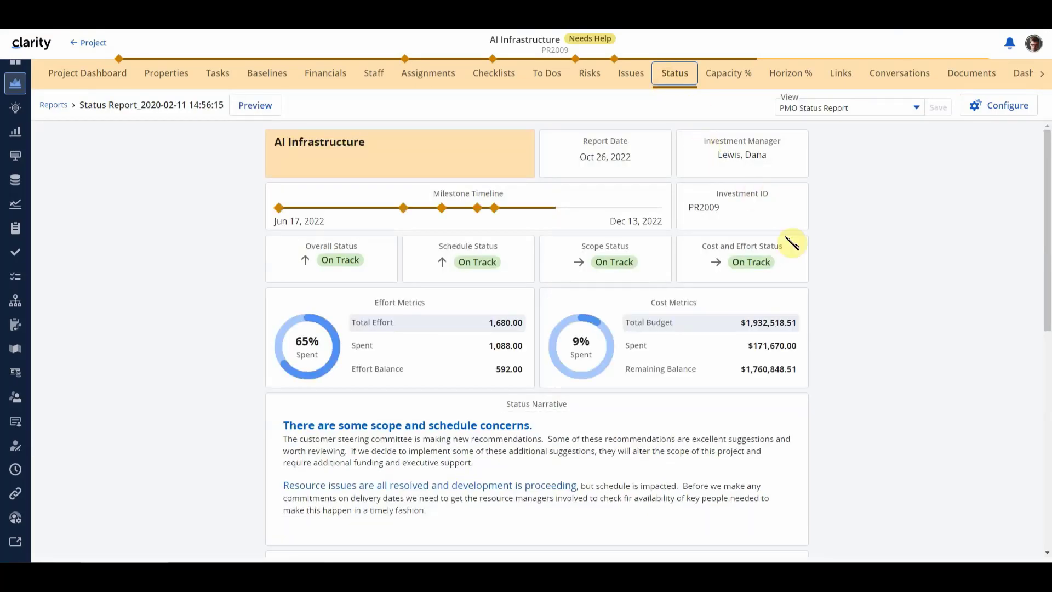
Add the To Dos grid to the status report canvas above the Status Narrative, widen it to full report width, and finish configuring
left_click(996, 116)
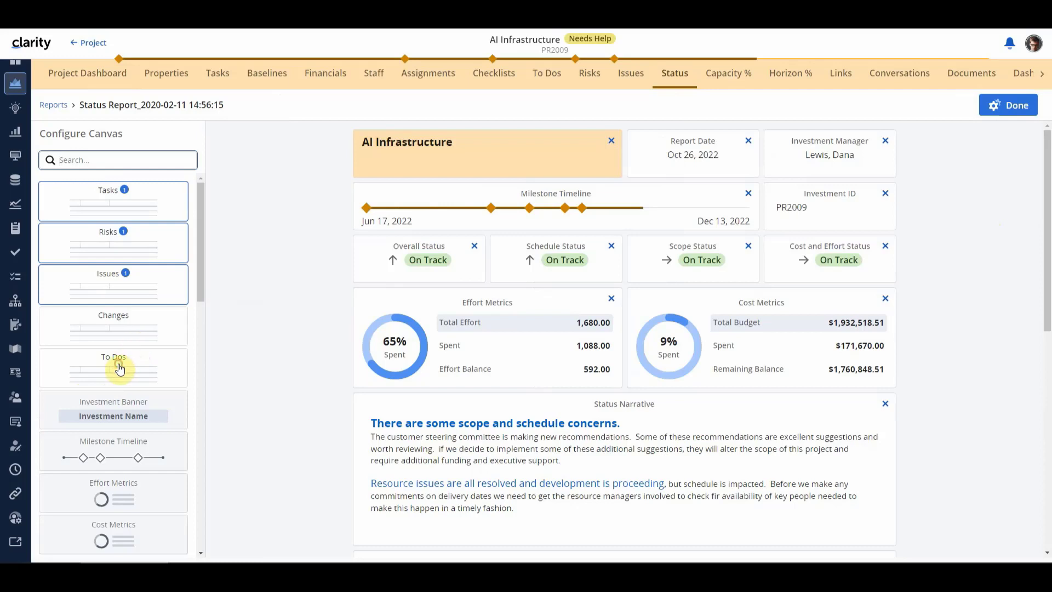
left_click_drag(120, 369, 403, 409)
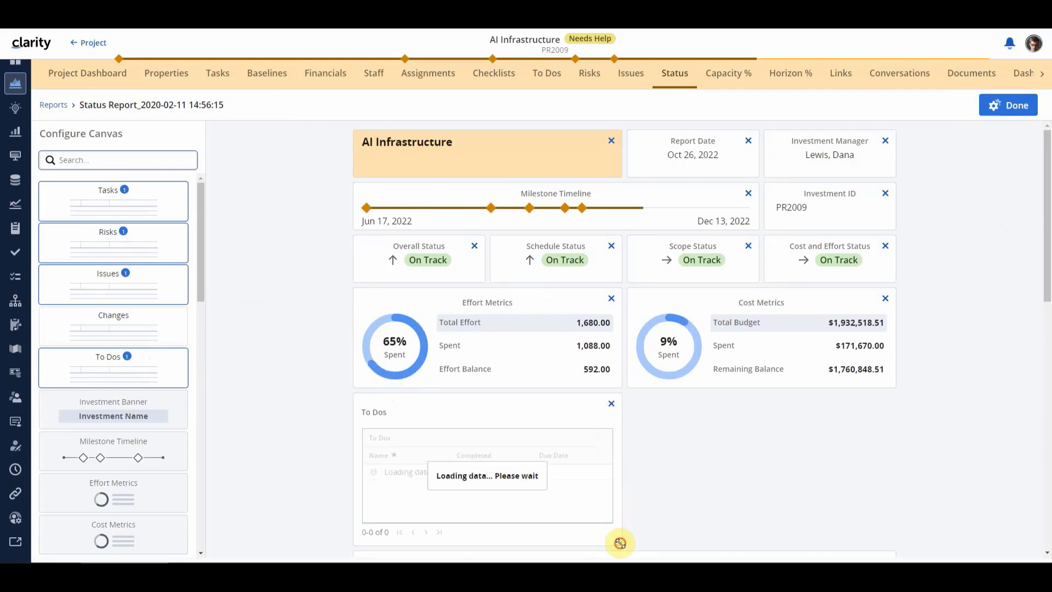
left_click_drag(617, 541, 892, 538)
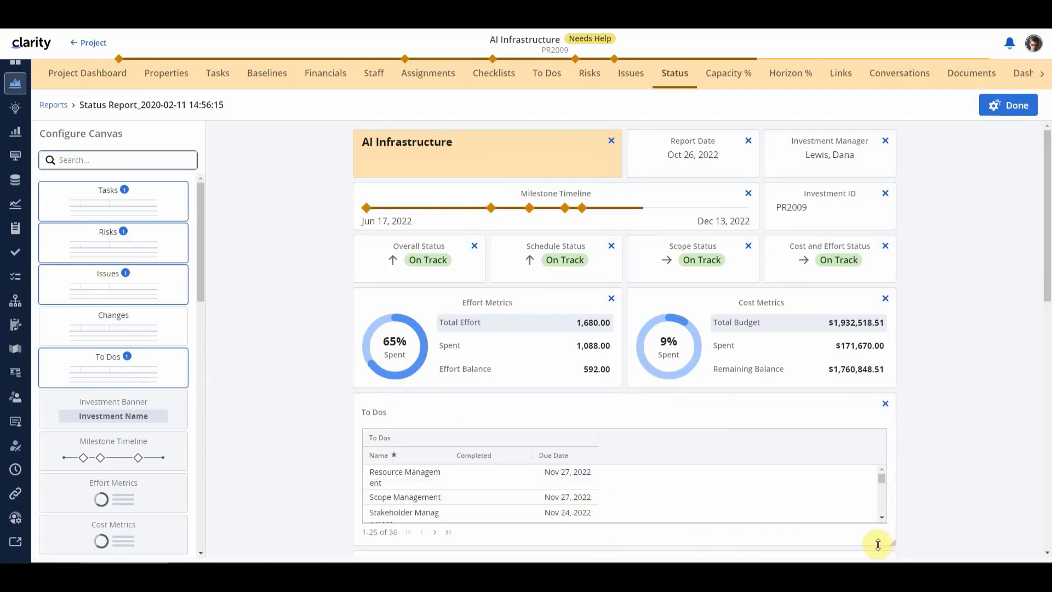
left_click(1009, 106)
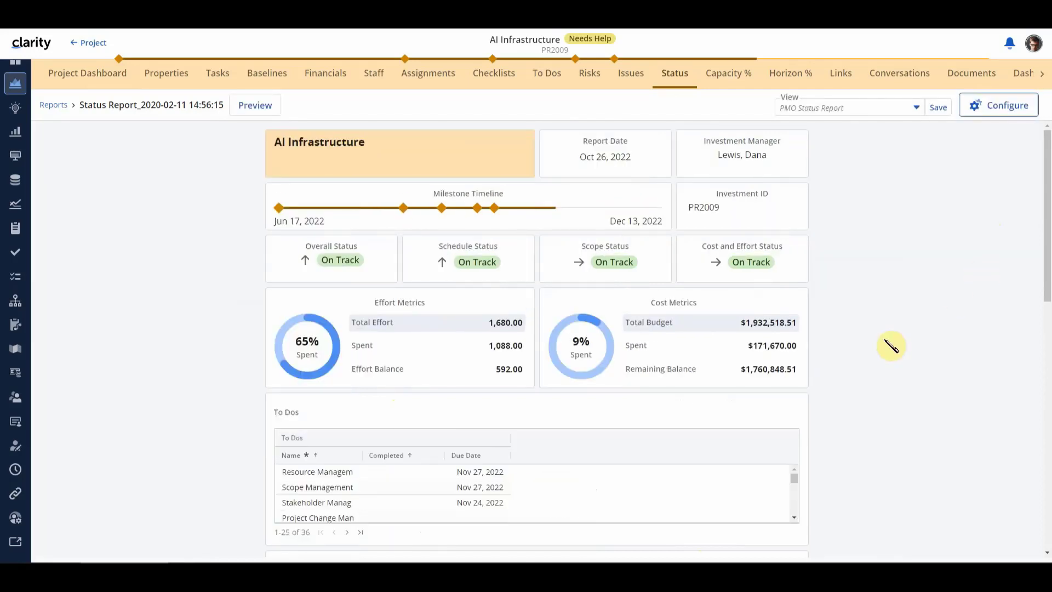
Configure the To Dos grid to exclude the Completed column and include Blocked, Owner Name, Priority and Starred
mouse_move(779, 414)
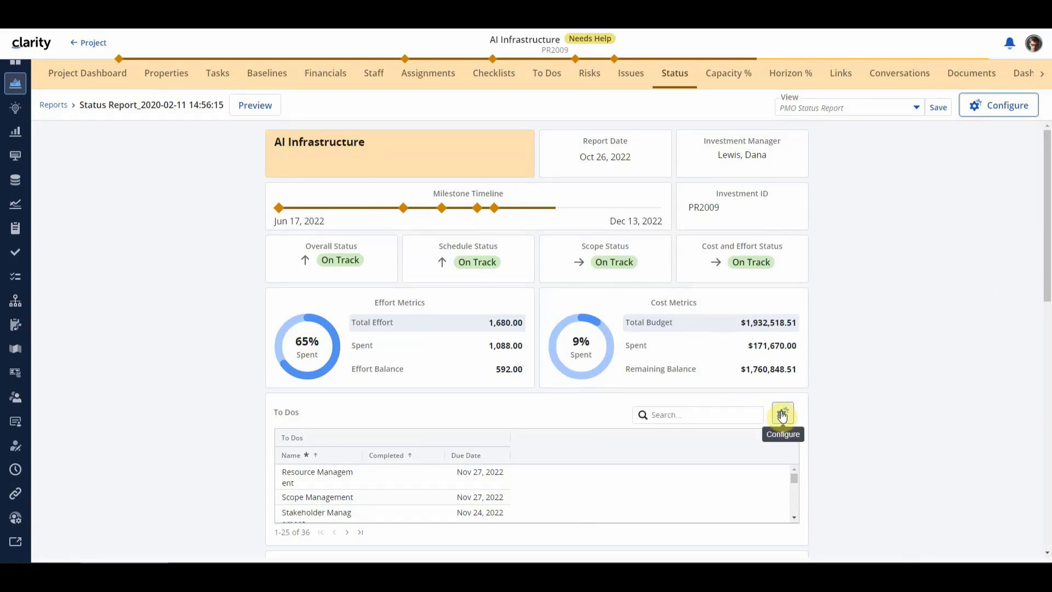
left_click(782, 415)
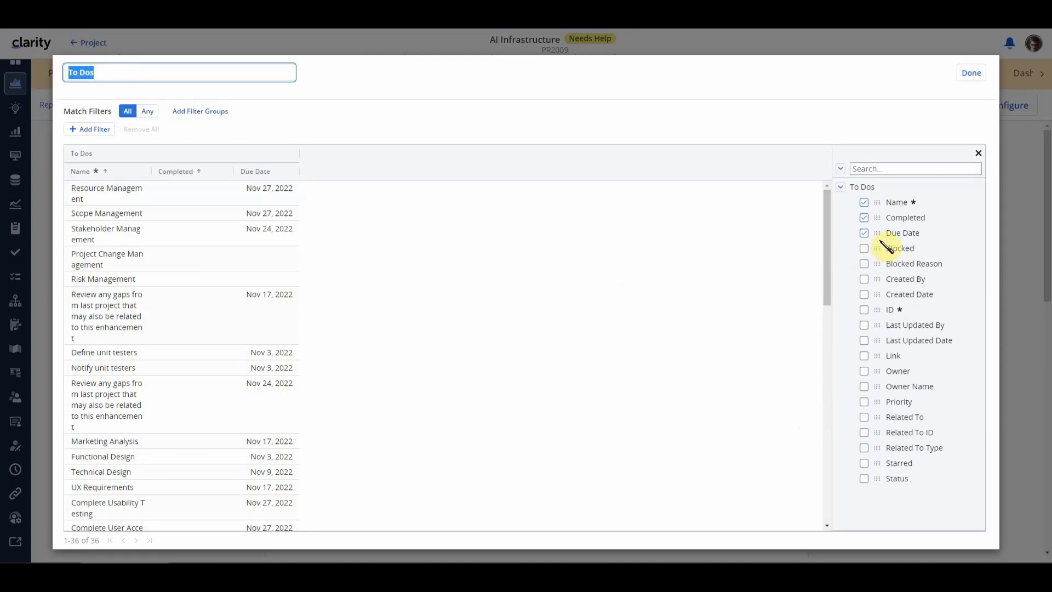
left_click(864, 218)
left_click(865, 248)
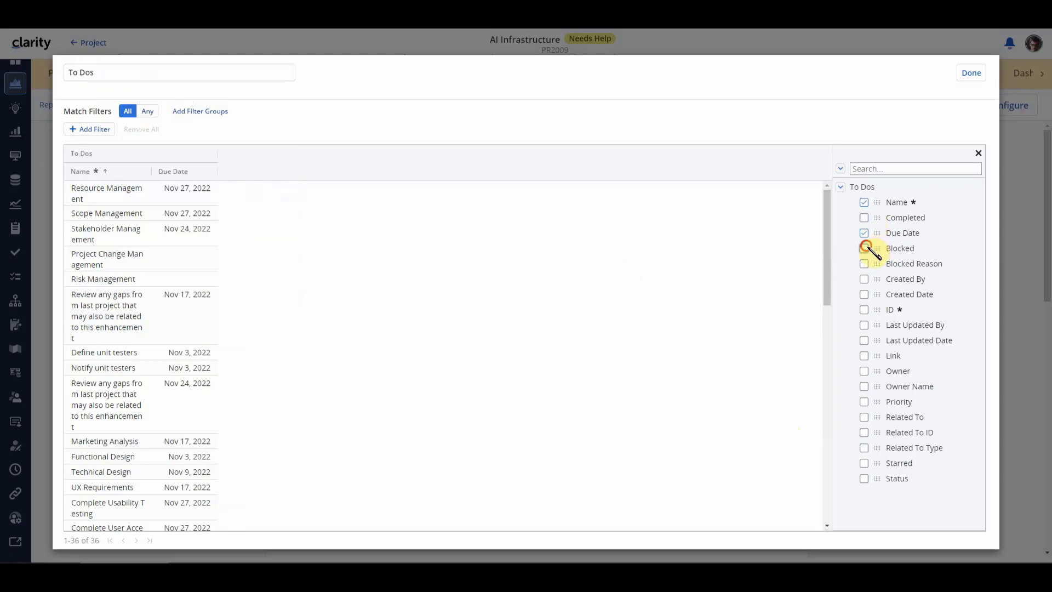
left_click(864, 387)
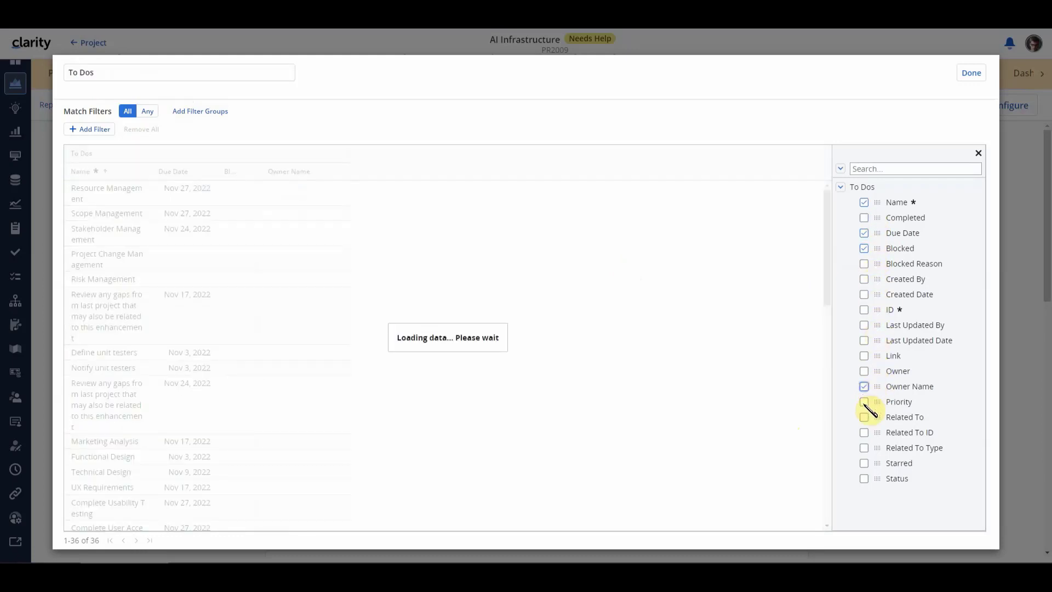
left_click(865, 401)
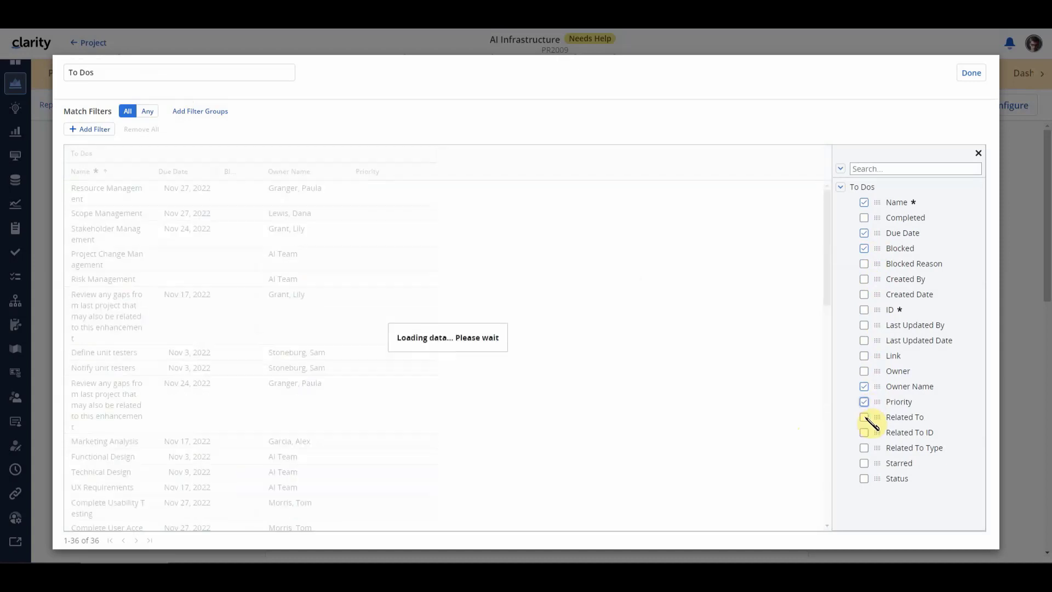
left_click(865, 464)
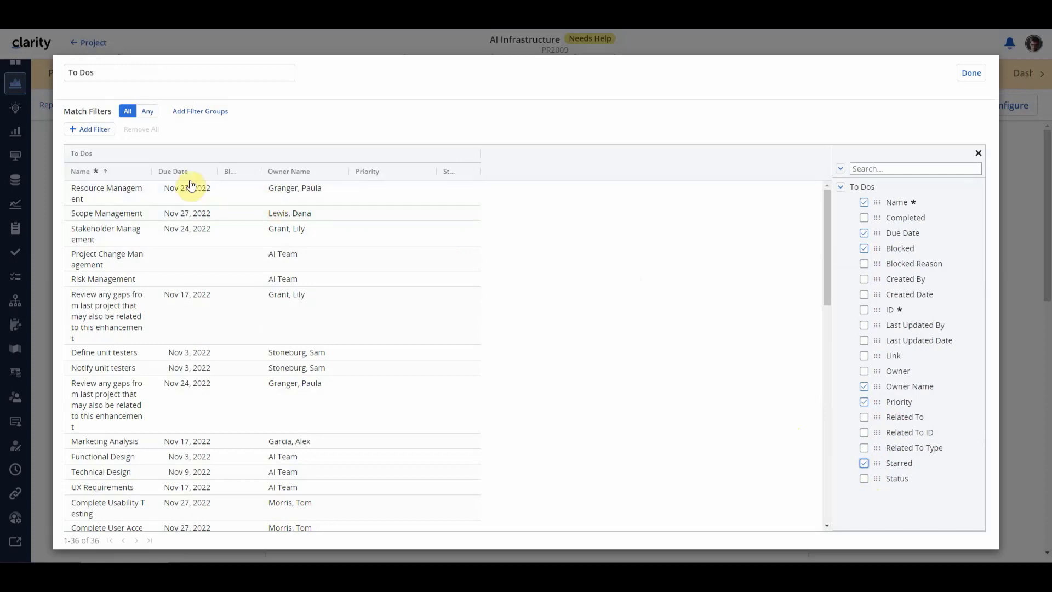
Sort the To Dos grid by Due Date ascending, autosize all its columns, and finish its configuration
left_click(174, 172)
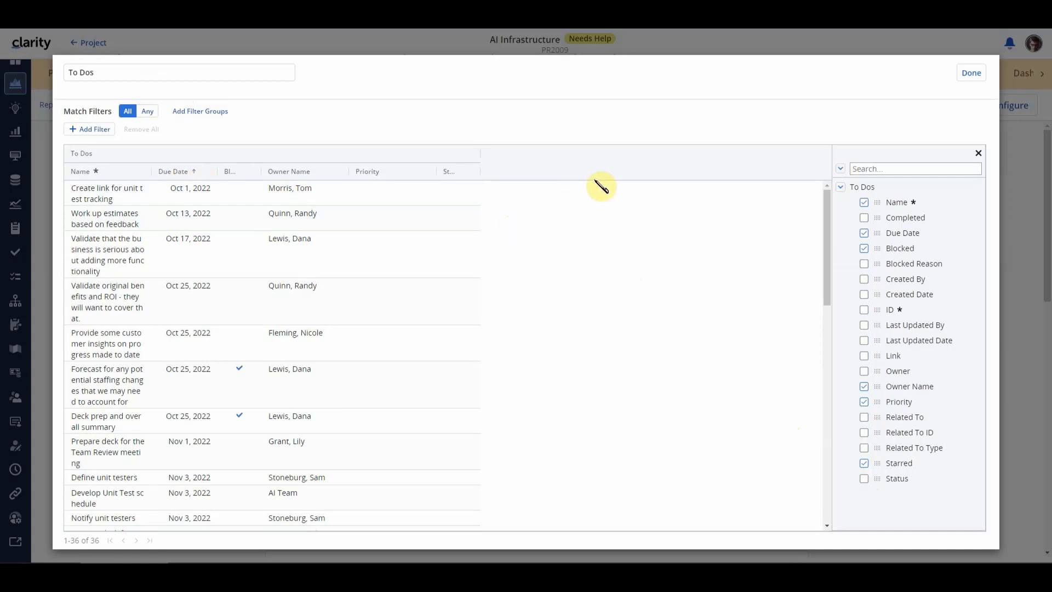
left_click(141, 174)
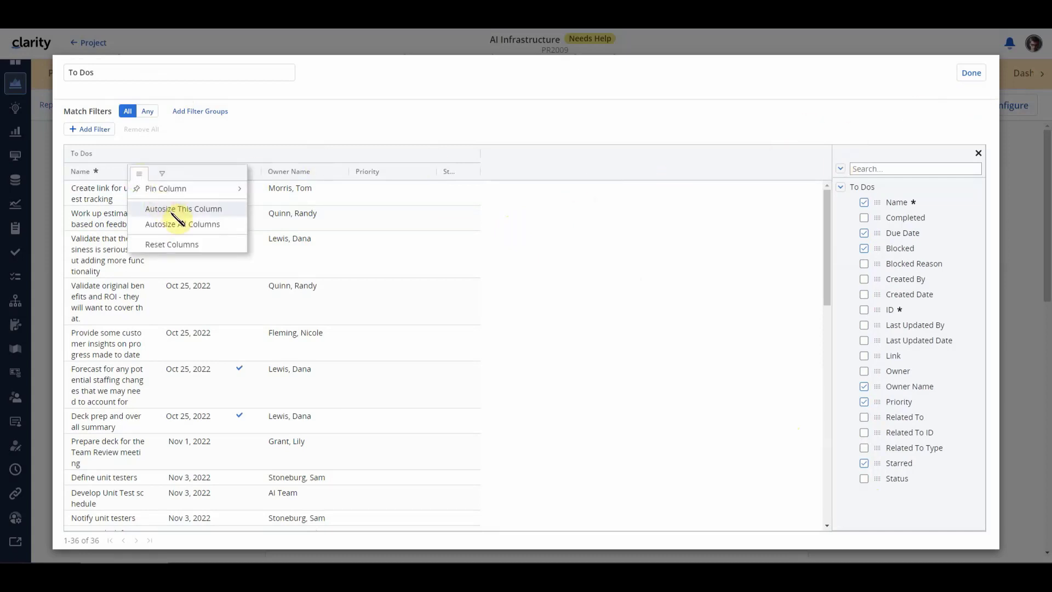
left_click(198, 225)
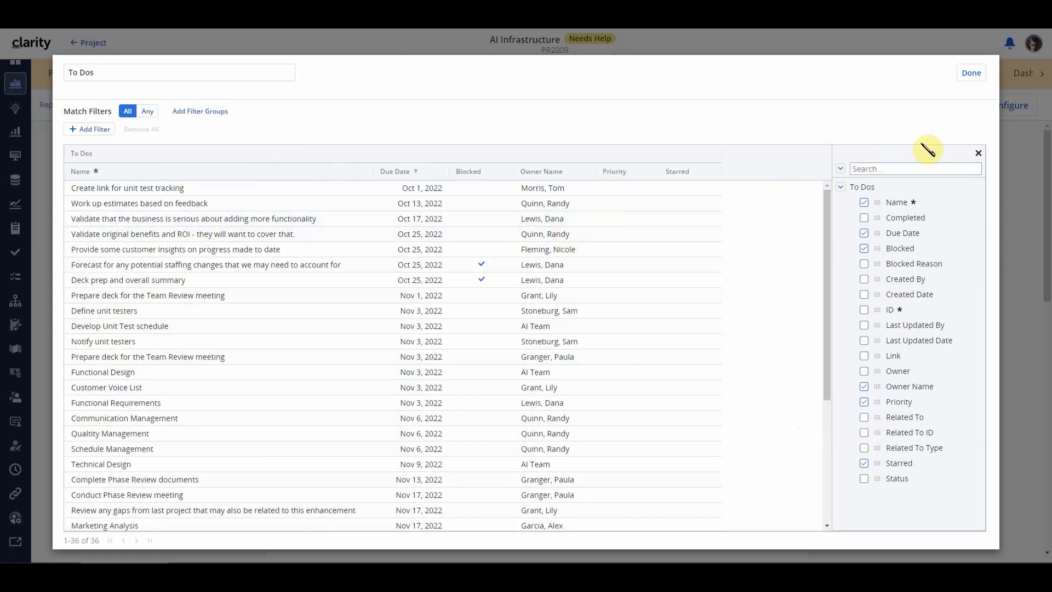
left_click(973, 74)
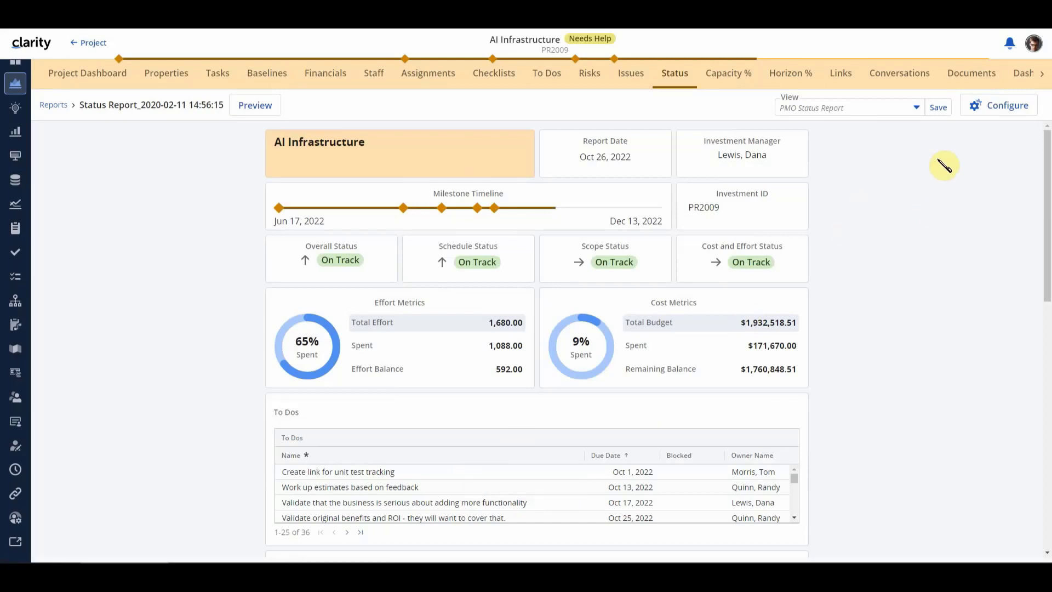
Save the status report layout as a new view named "Collaborative View"
left_click(916, 113)
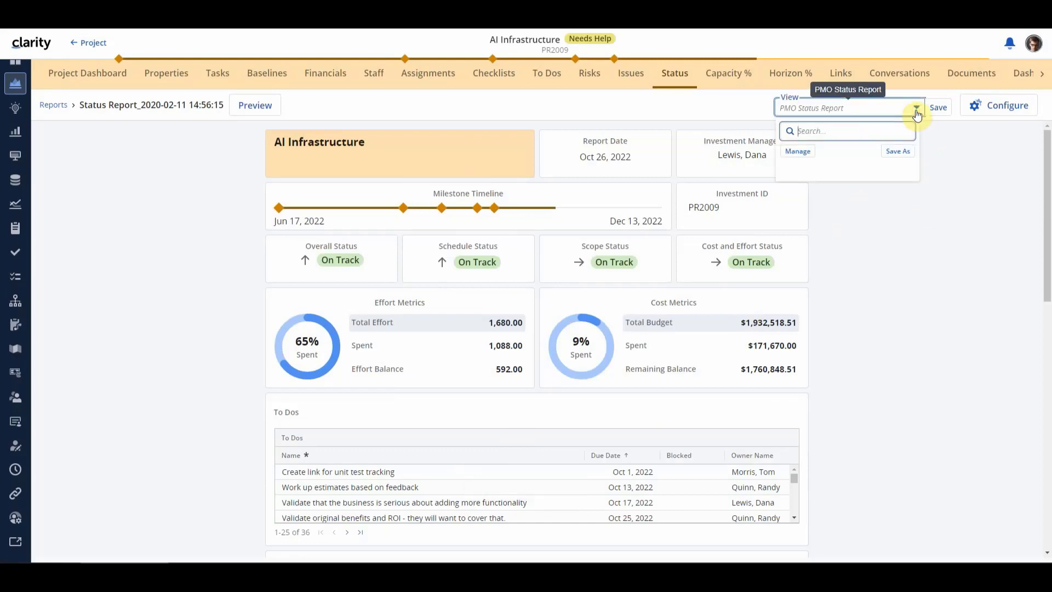
left_click(898, 151)
triple_click(688, 186)
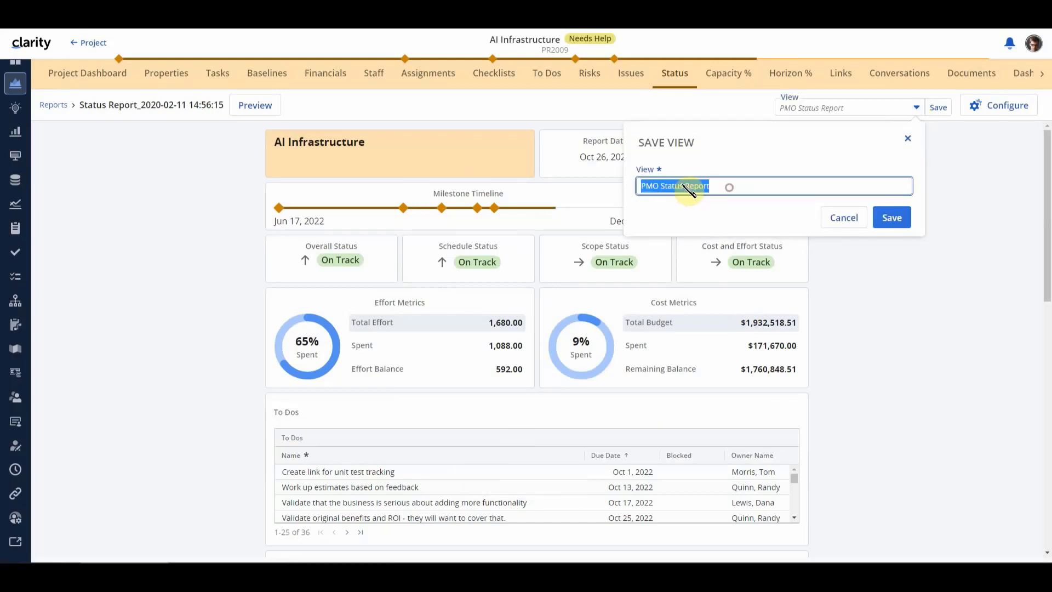
type("Dol")
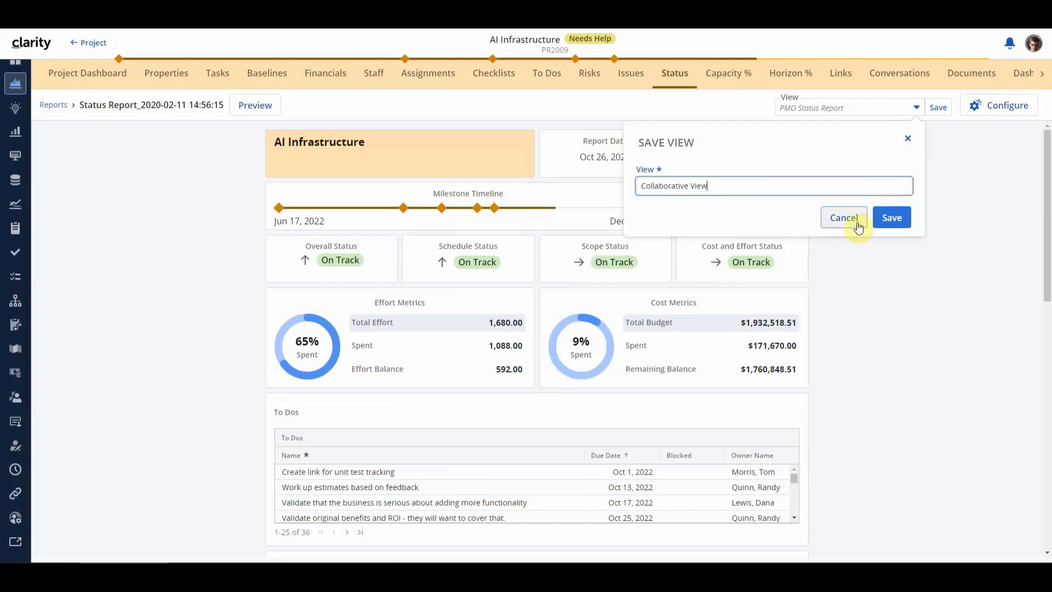
left_click(891, 217)
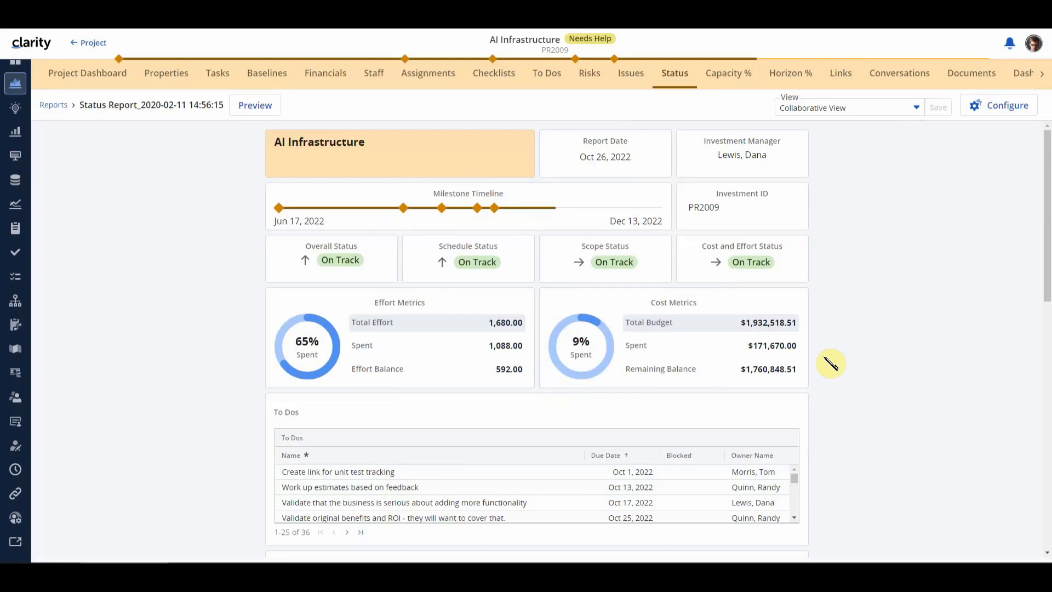
Set the status report's Report Date to Oct 5, 2022
left_click(601, 161)
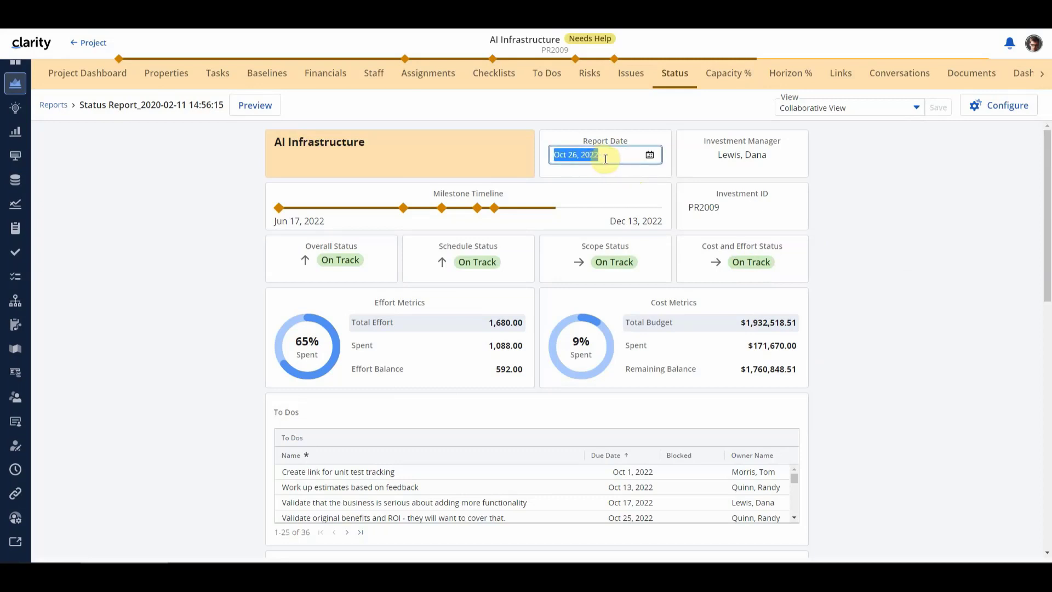
left_click(650, 156)
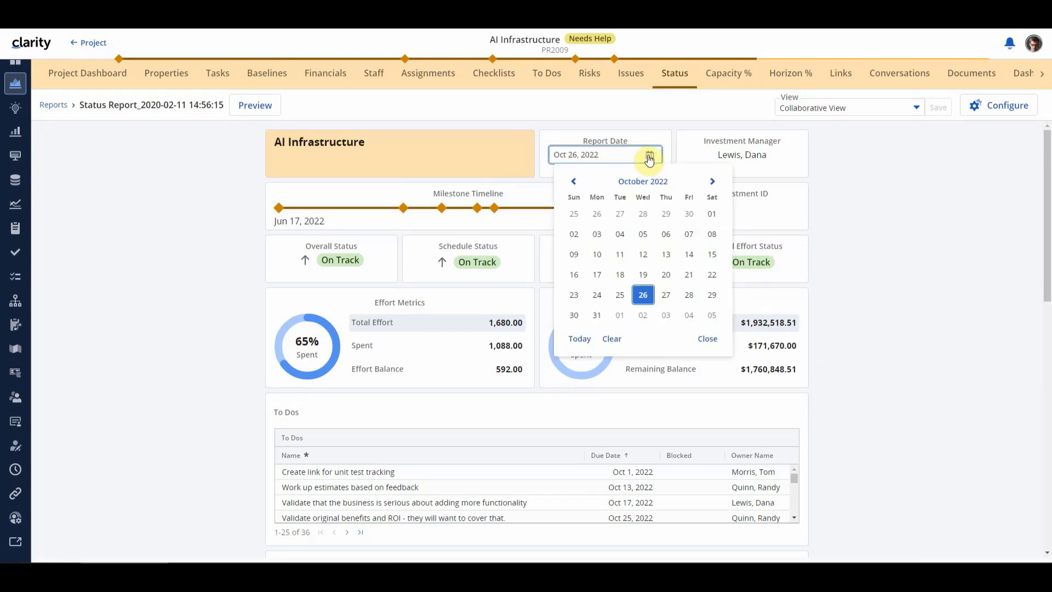
left_click(642, 234)
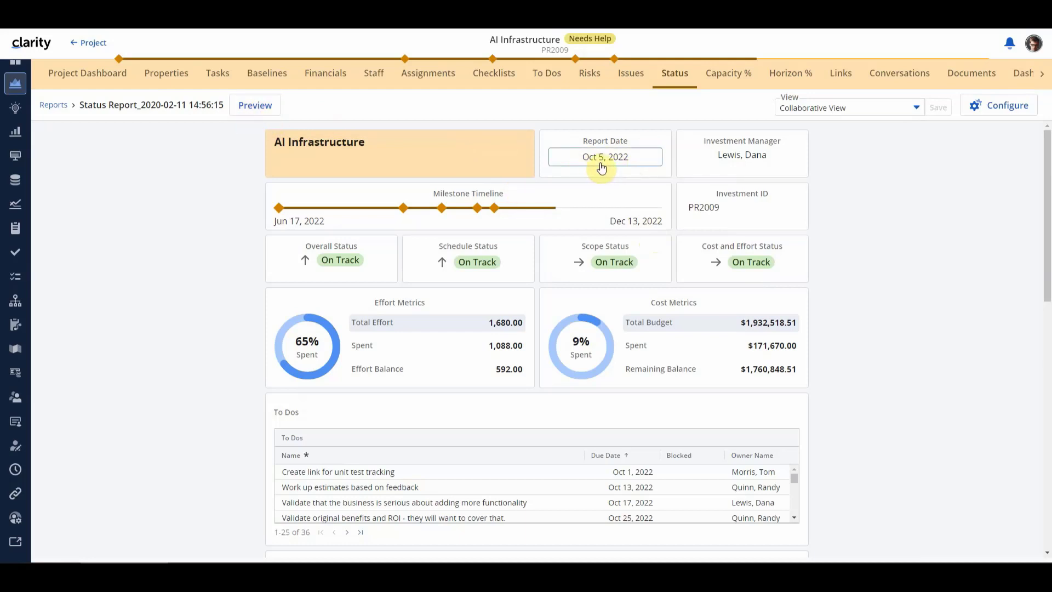
Preview the AI Infrastructure status report as a PDF, publish it, and close the preview
left_click(264, 110)
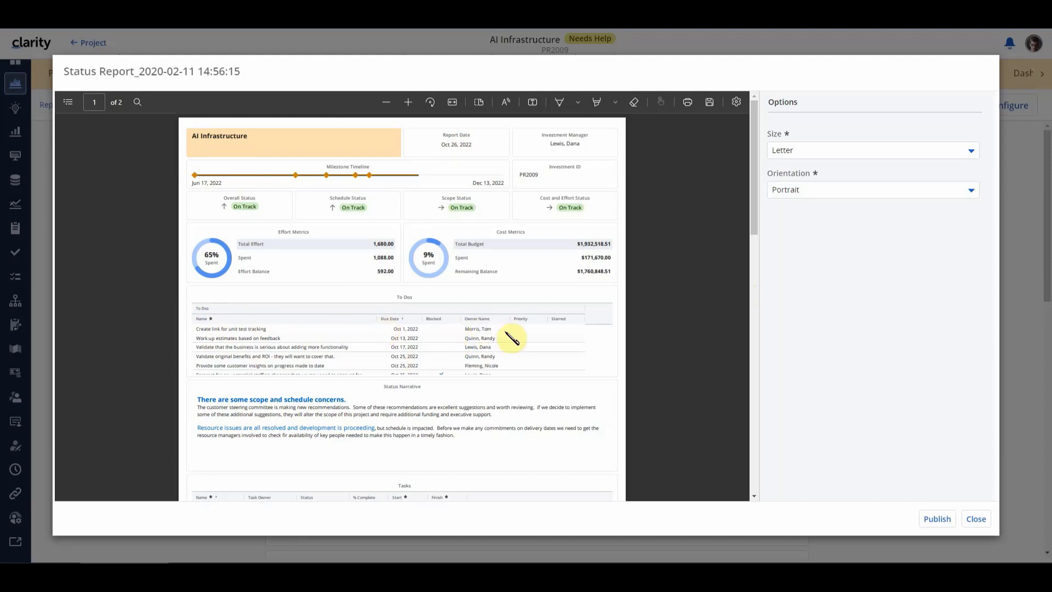
left_click(938, 519)
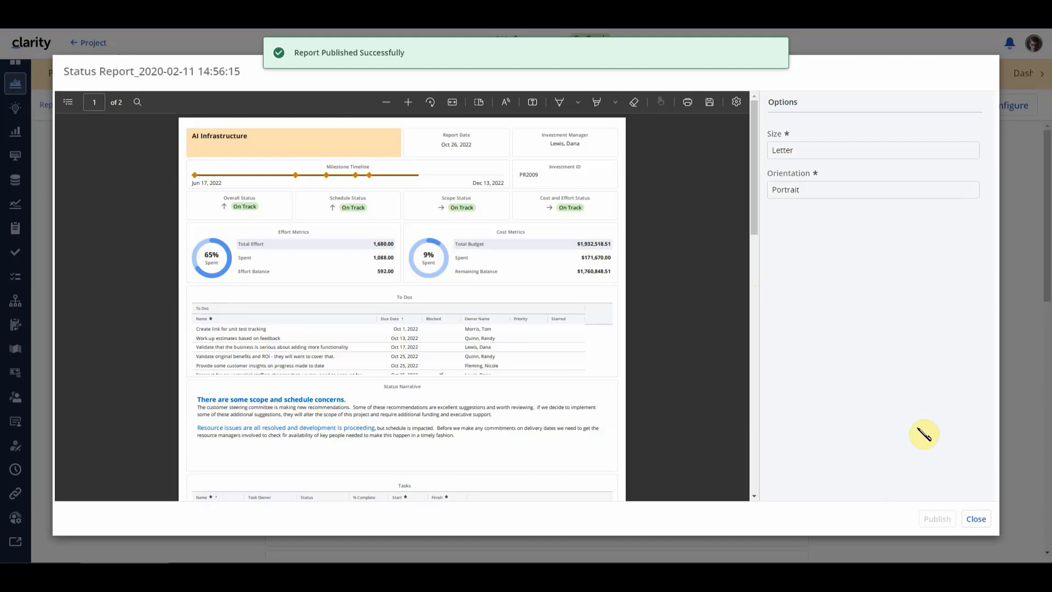
left_click(979, 521)
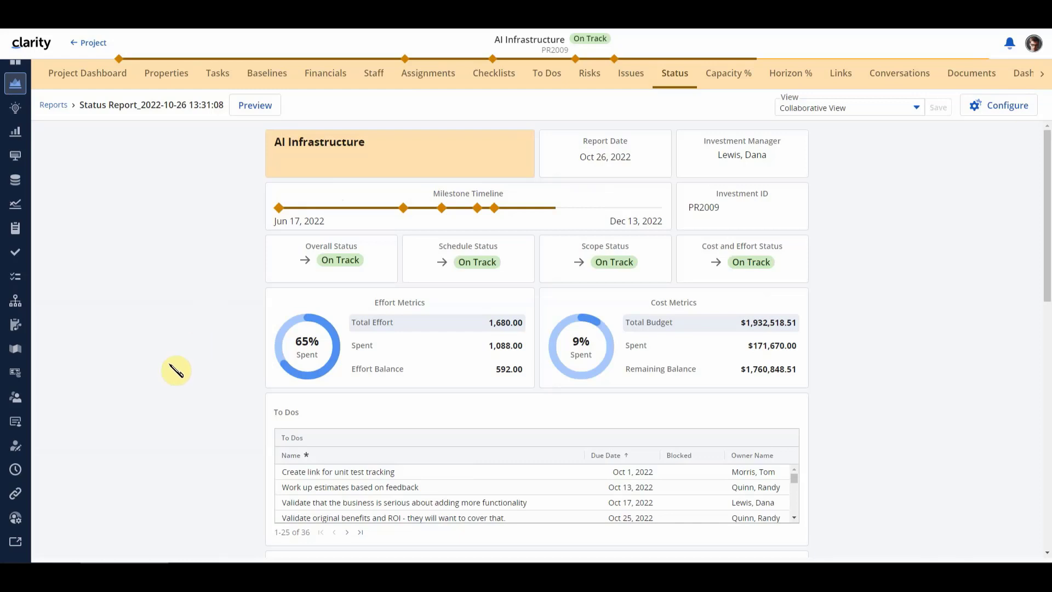
Open the Status Reports grid and browse the attributes available as its columns
left_click(16, 205)
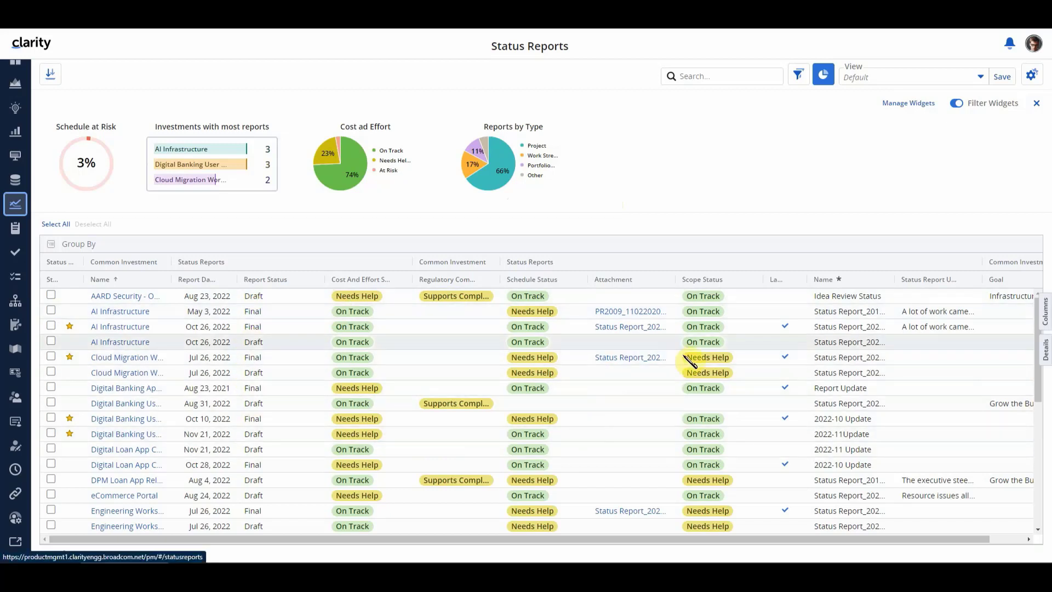
left_click(1044, 312)
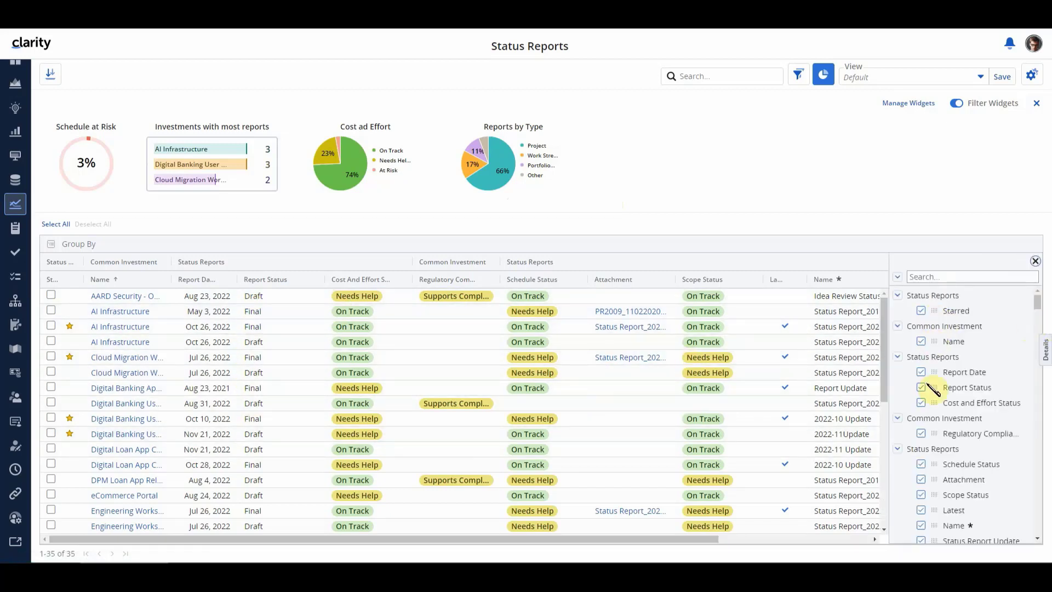
scroll(953, 491, "down", 5)
scroll(954, 485, "down", 5)
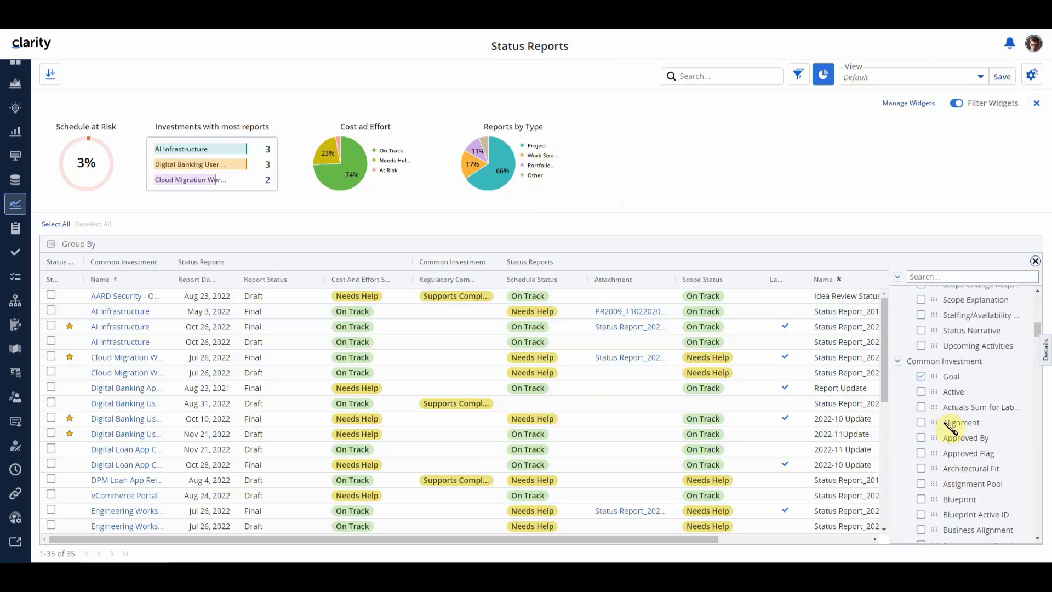
Collapse all column groups, review the Idea attributes available for the grid, and close the column list
left_click(897, 277)
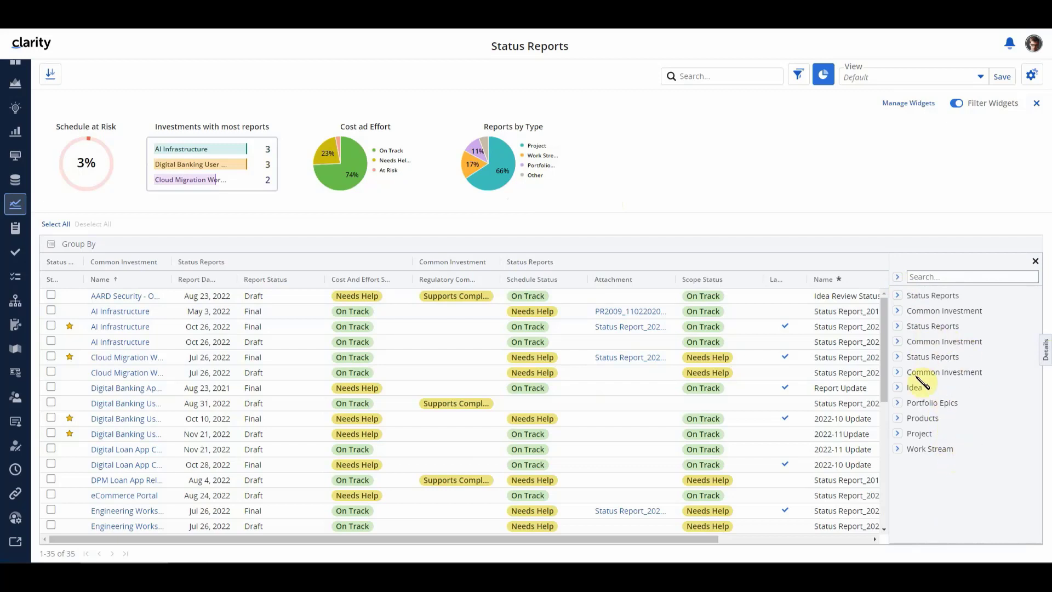
left_click(900, 388)
scroll(952, 441, "down", 5)
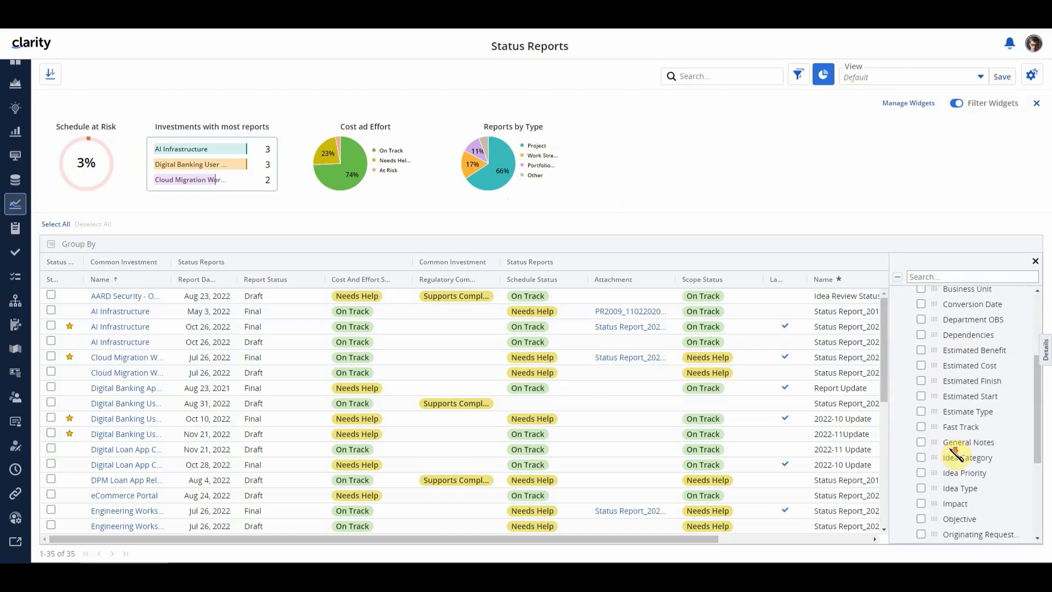
scroll(956, 455, "up", 3)
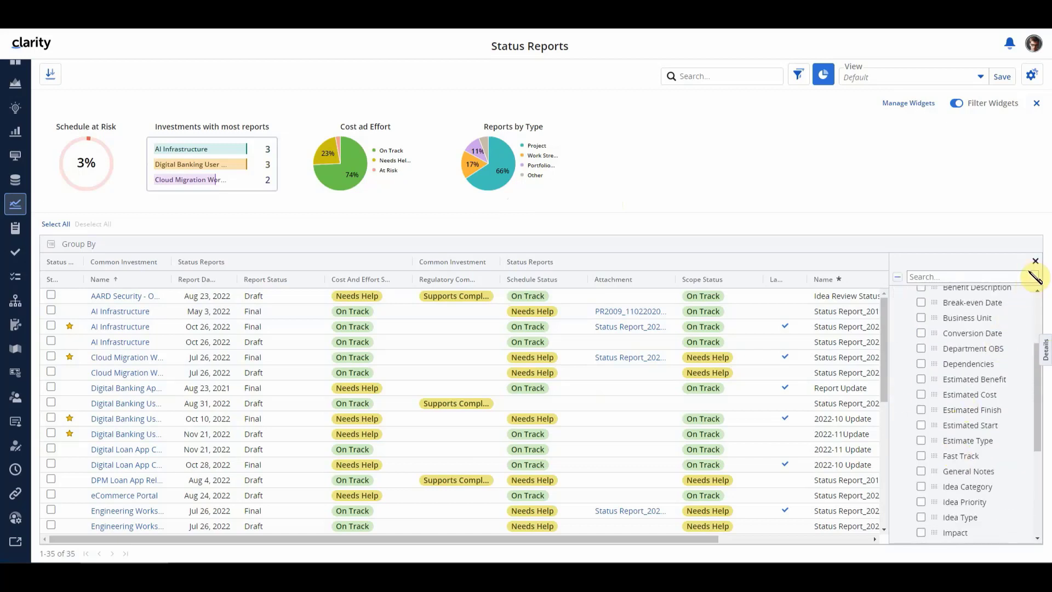
left_click(1035, 260)
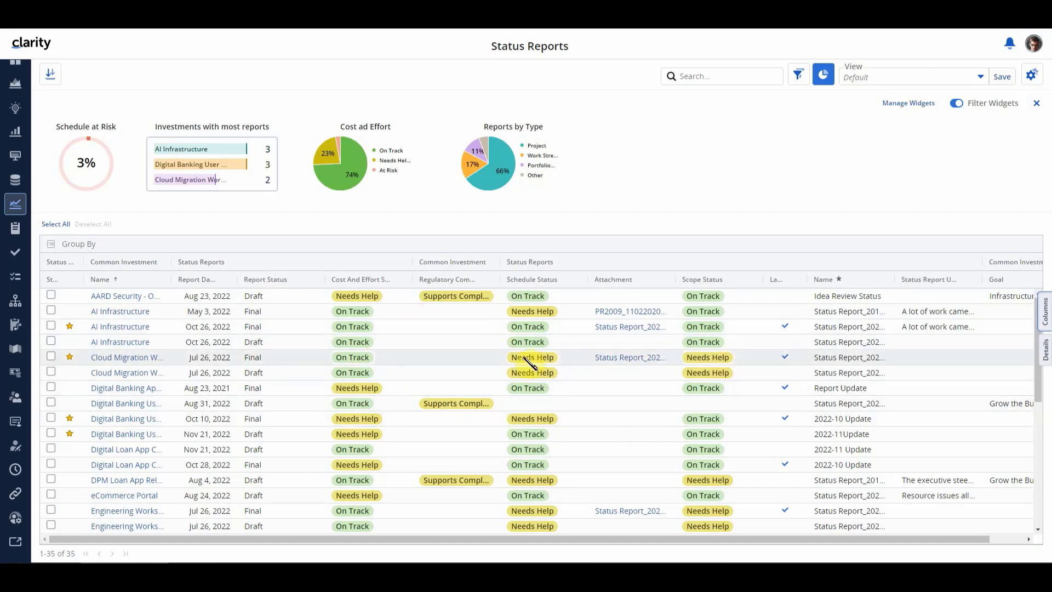
Check the editability of Regulatory Compliance and Schedule Status for the AI Infrastructure and Cloud Migration reports without changing any value
left_click_drag(530, 362, 452, 329)
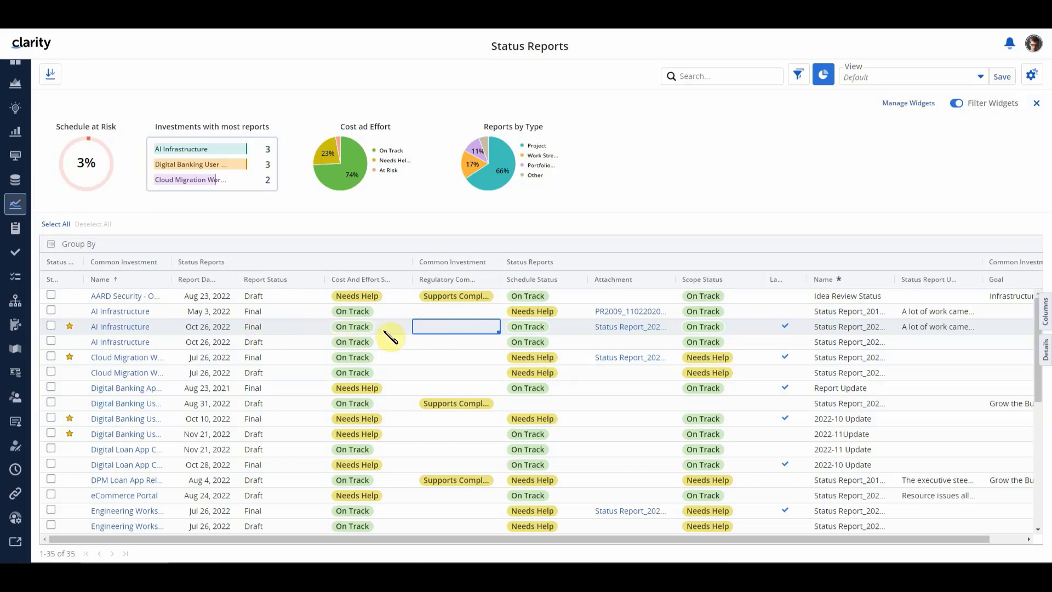
left_click(437, 344)
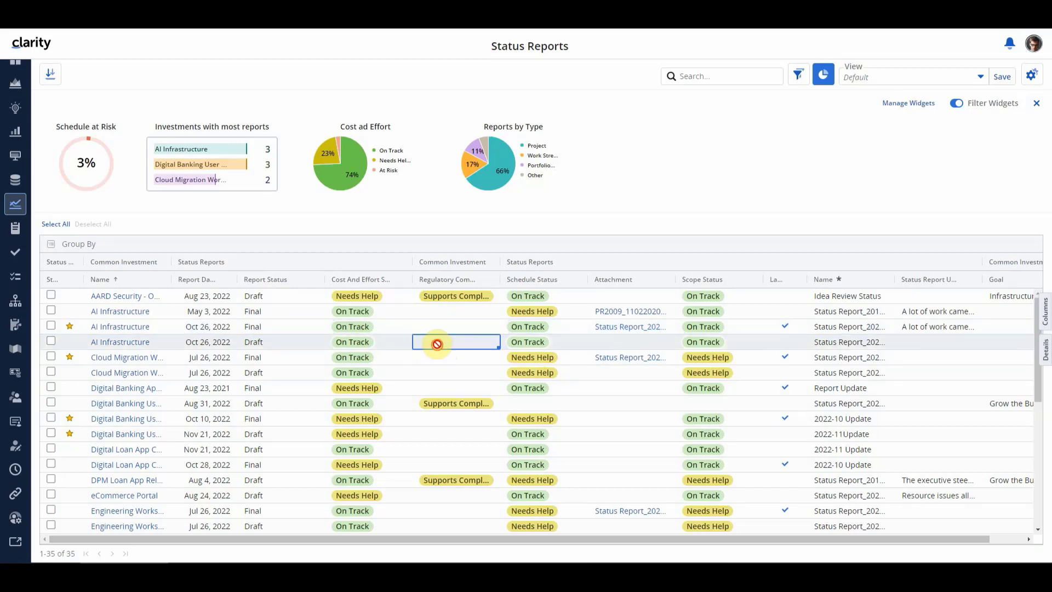
left_click(435, 356)
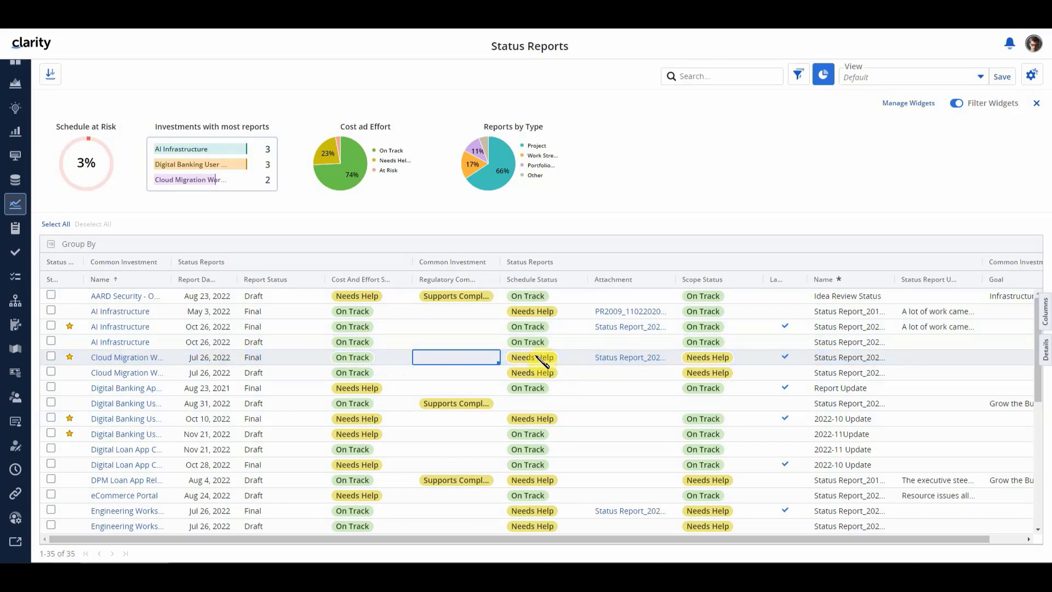
left_click(537, 359)
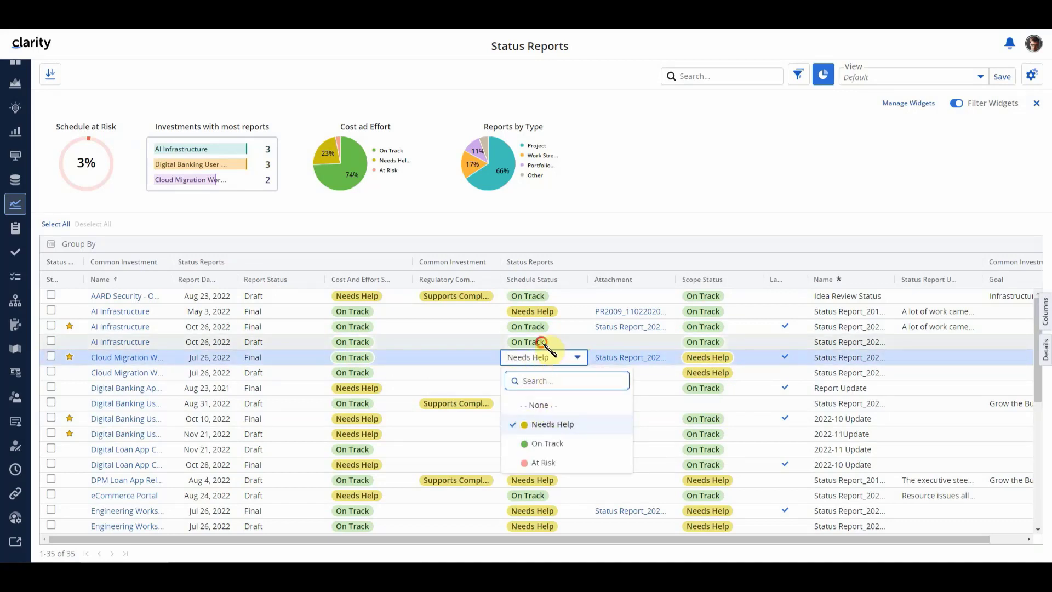
left_click(543, 343)
left_click(543, 328)
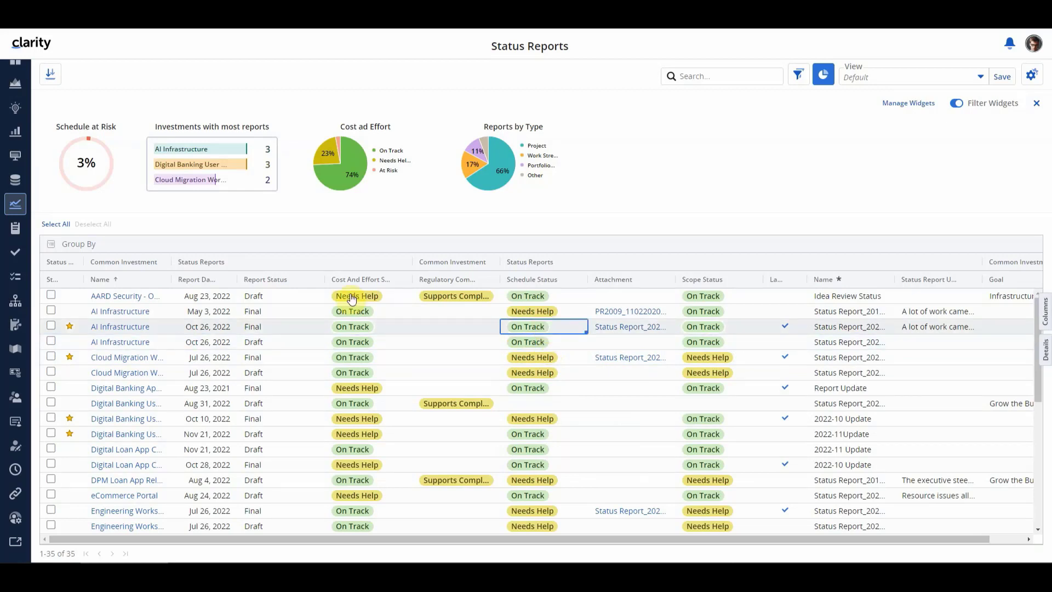
View the Cost and Effort Status and Schedule Status choices for the draft AARD Security report, keeping its current values
left_click(395, 302)
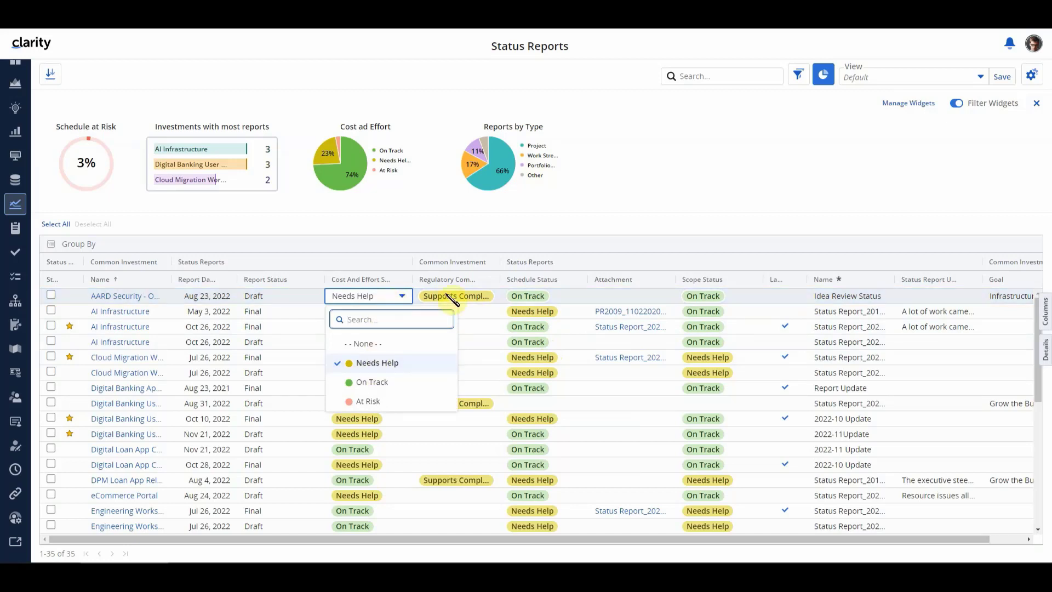
left_click(537, 299)
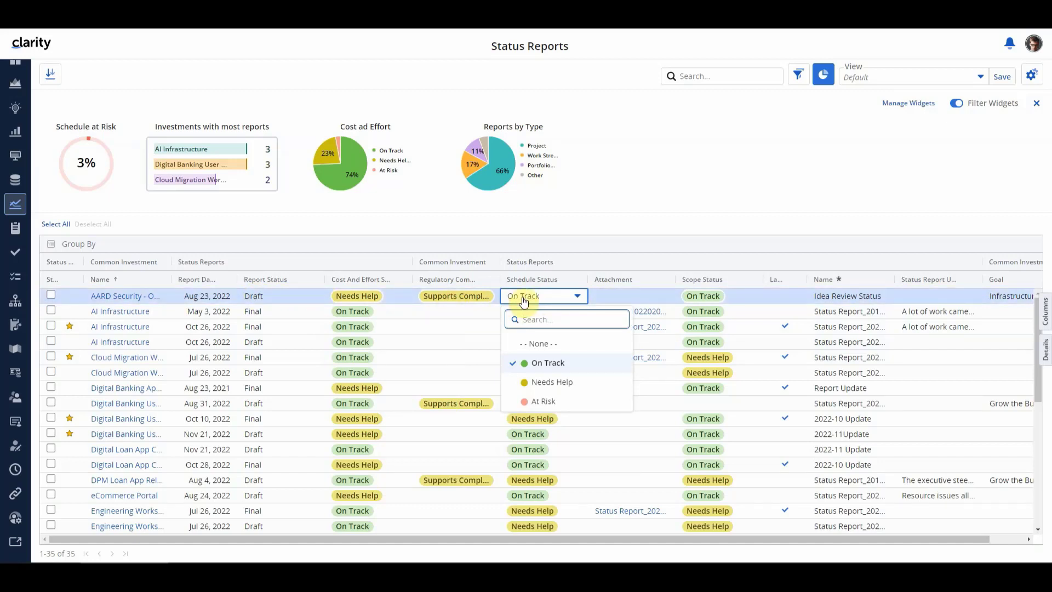
left_click(617, 199)
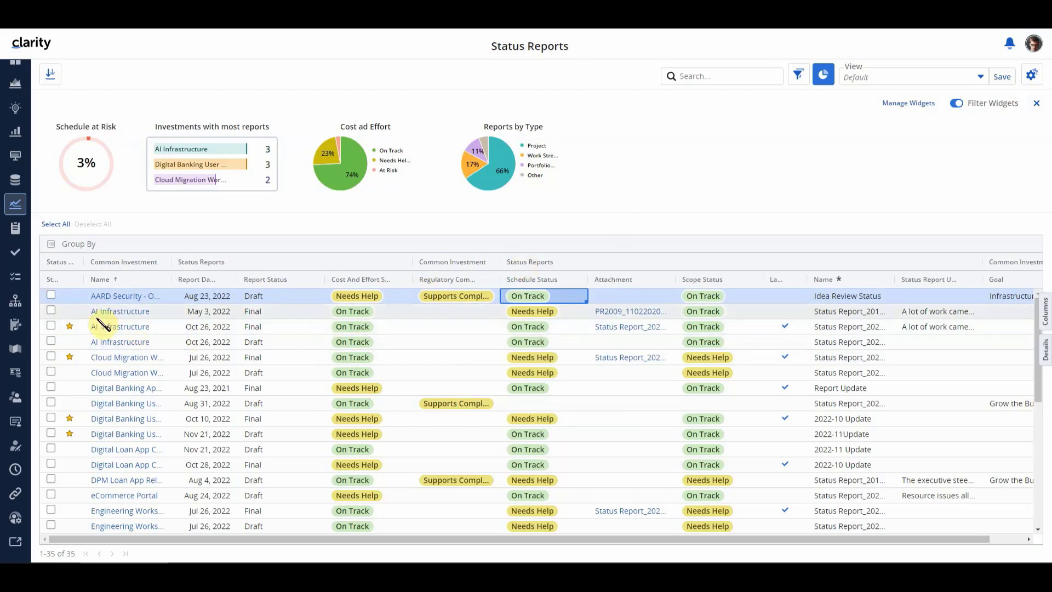
Select the AARD Security, starred AI Infrastructure, starred Cloud Migration and Aug 23, 2021 Digital Banking reports and export them to PDF
left_click(52, 296)
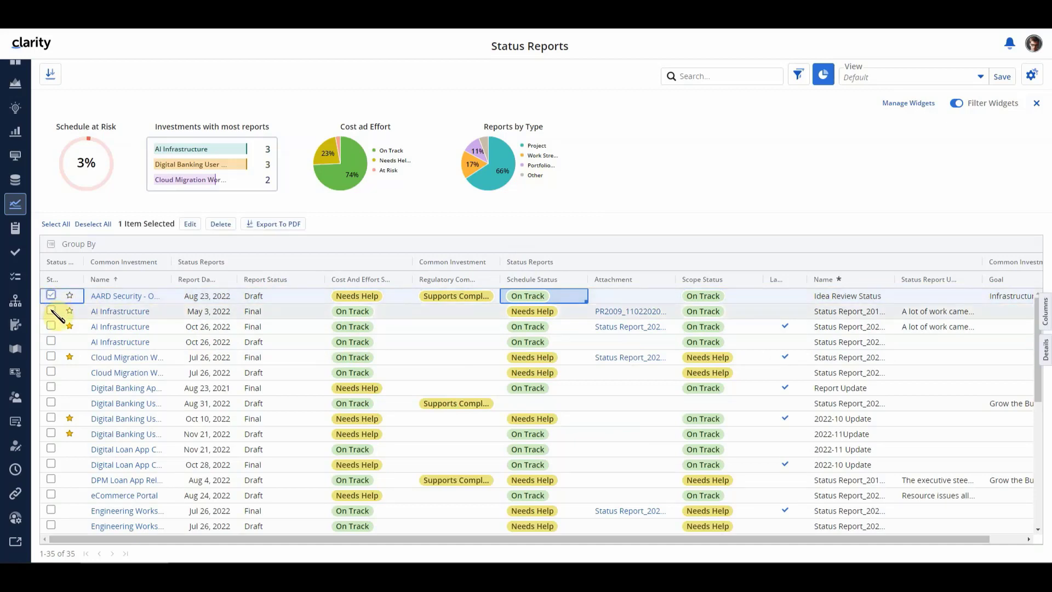
left_click(51, 325)
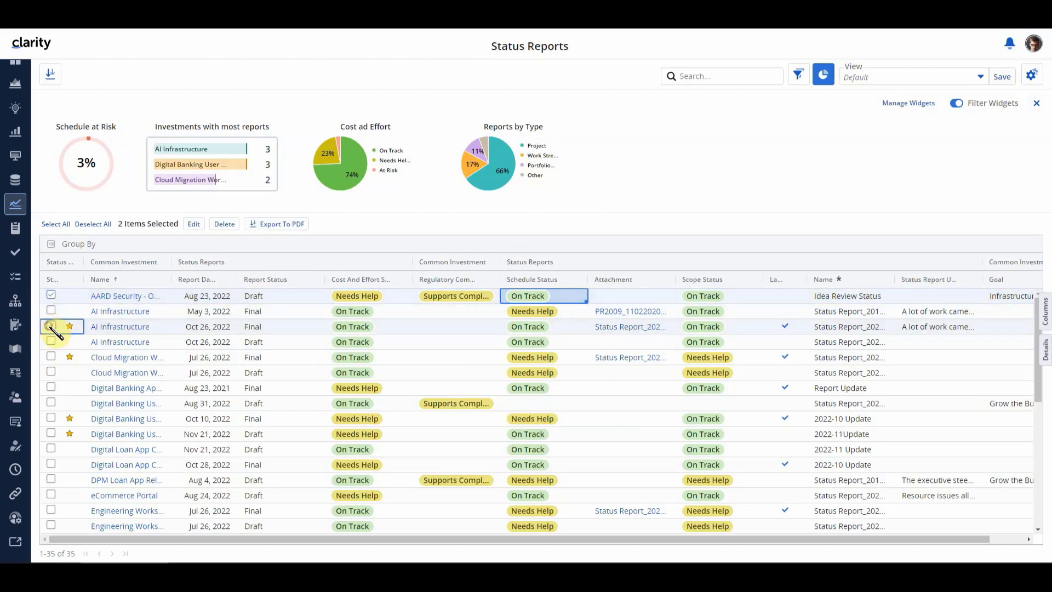
left_click(51, 357)
left_click(51, 388)
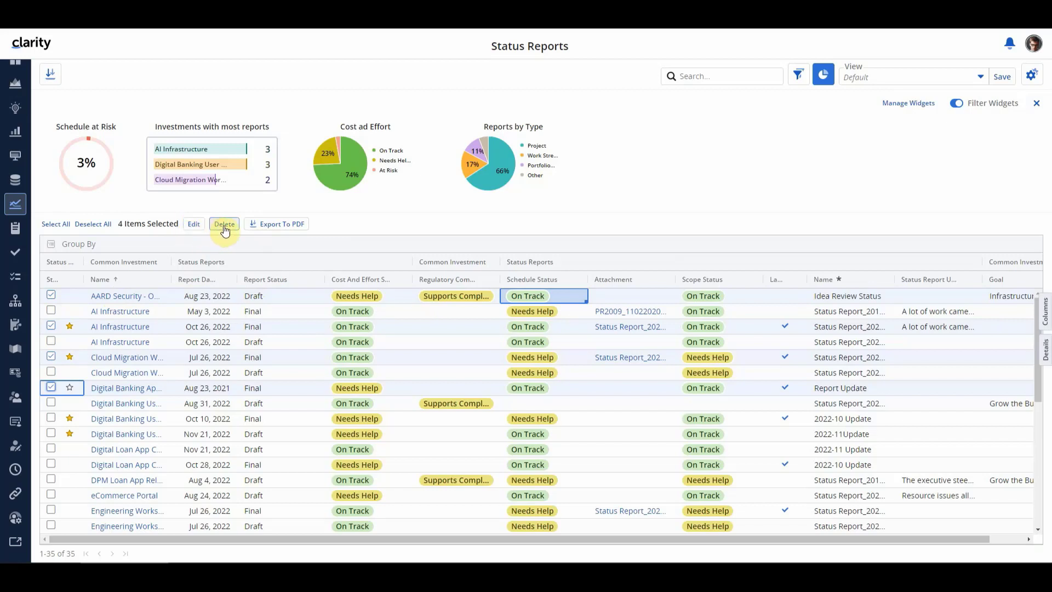
left_click(292, 227)
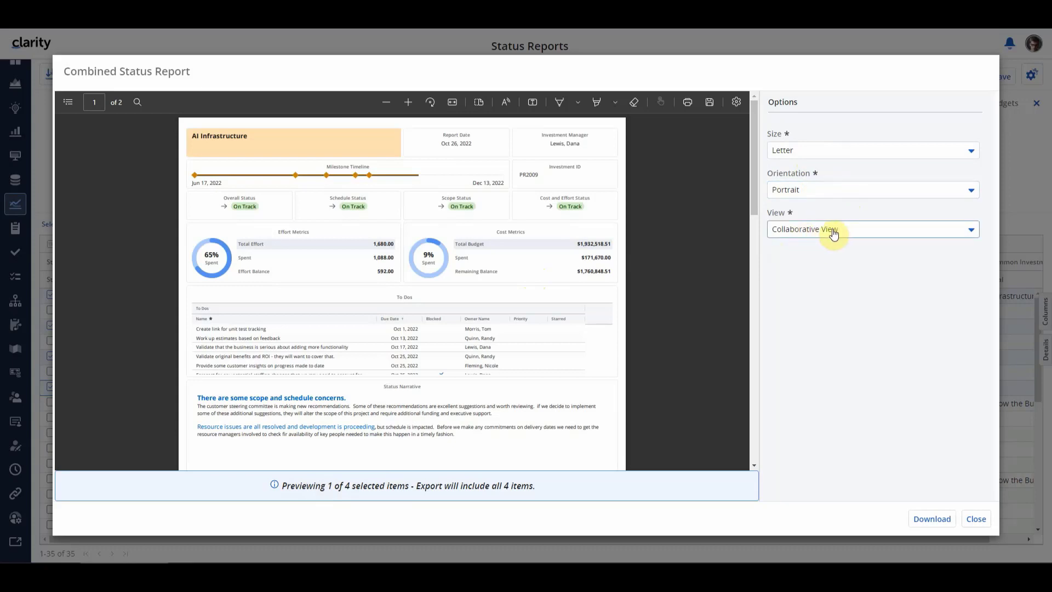
Set the combined report's view to PMO Status Report, refresh the preview, and download the PDF
left_click(924, 234)
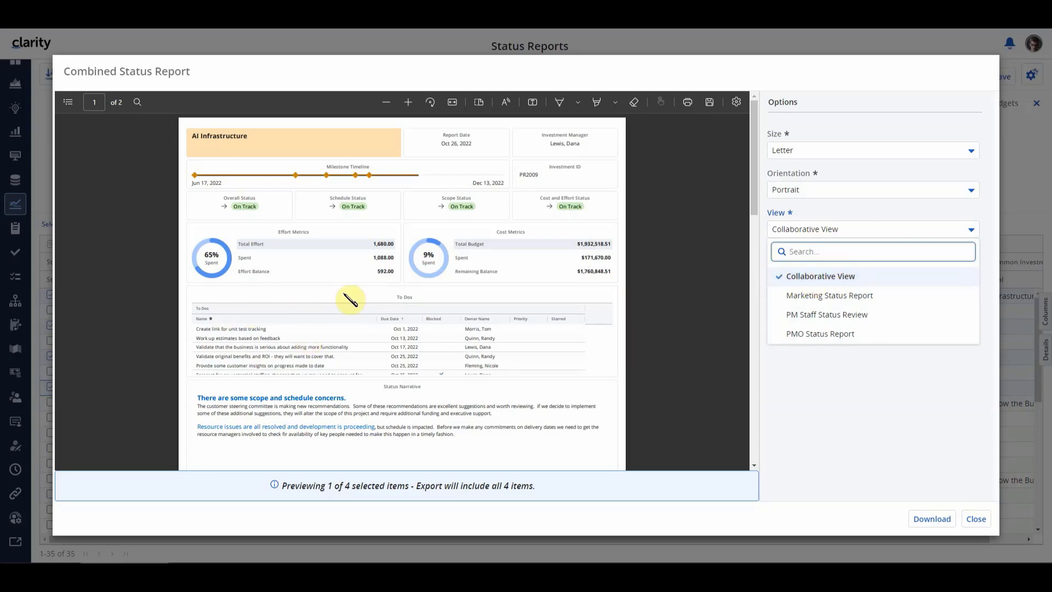
left_click(827, 334)
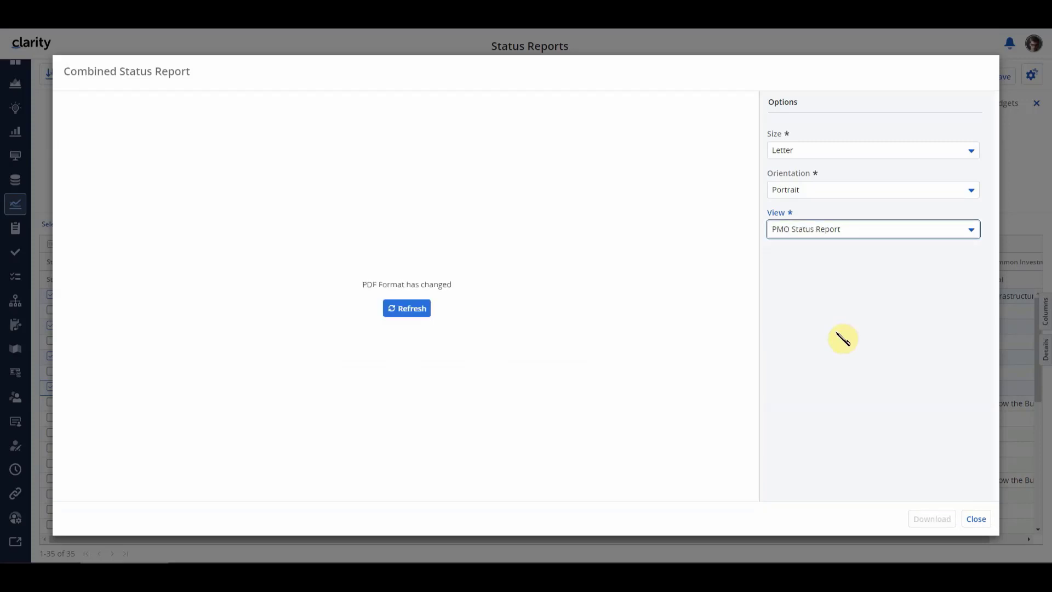
left_click(406, 308)
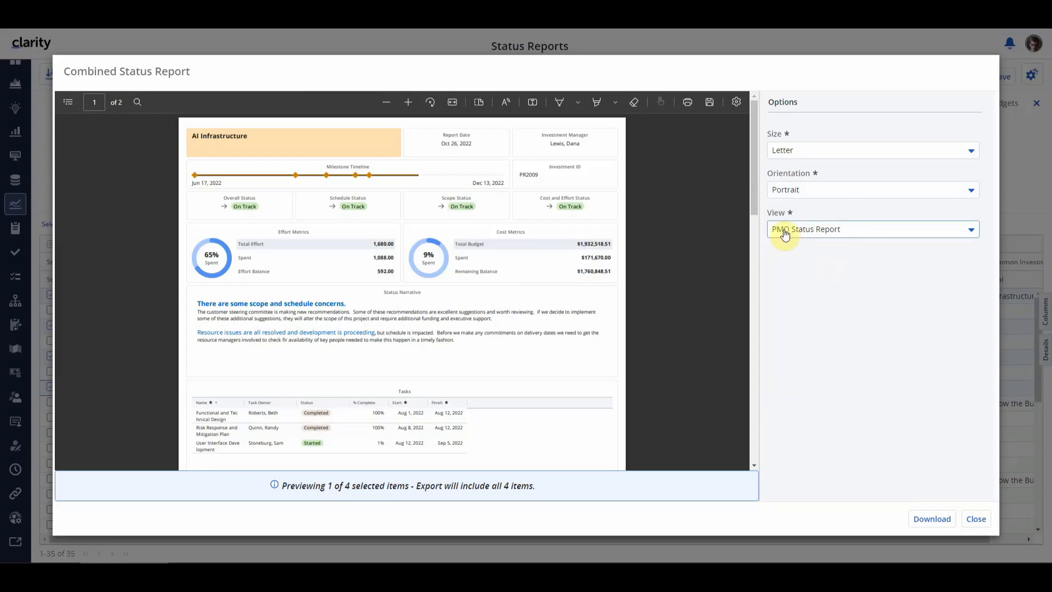
left_click(932, 518)
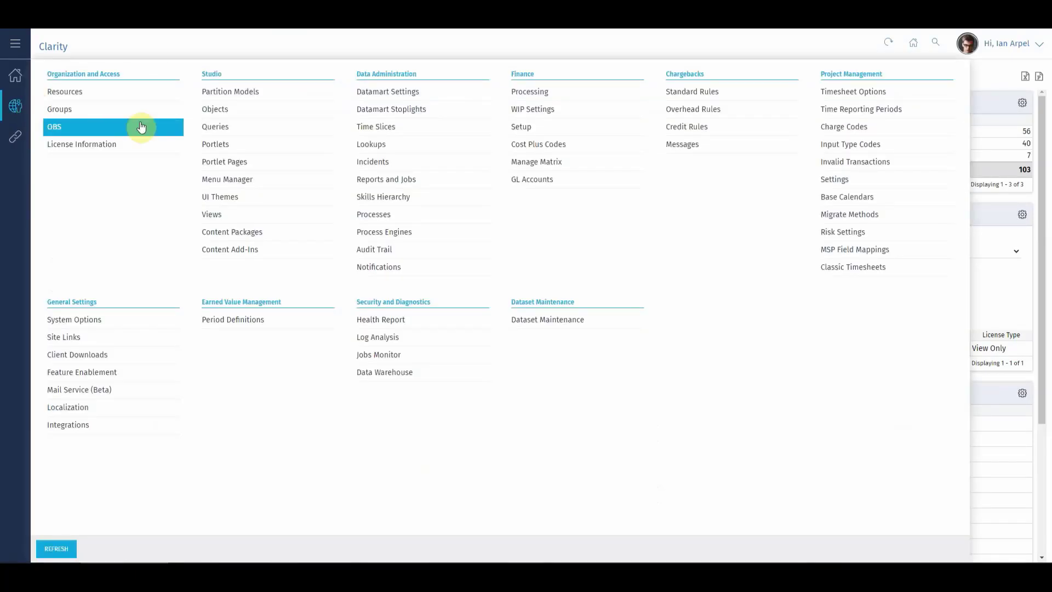
In classic Clarity, open the scheduled jobs under Reports and Jobs and filter them by job name "bulk"
mouse_move(15, 83)
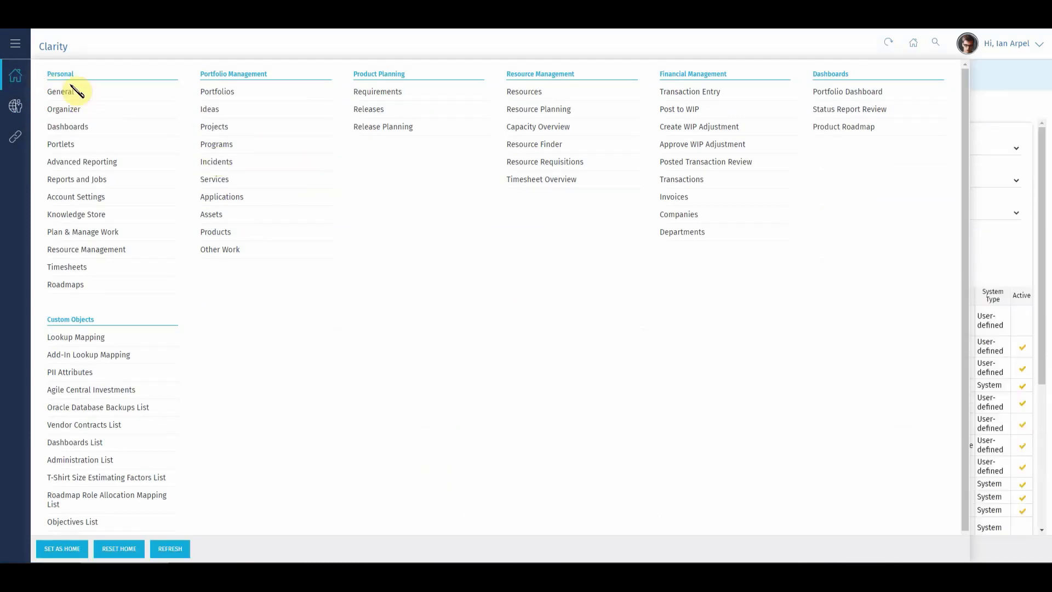
left_click(76, 182)
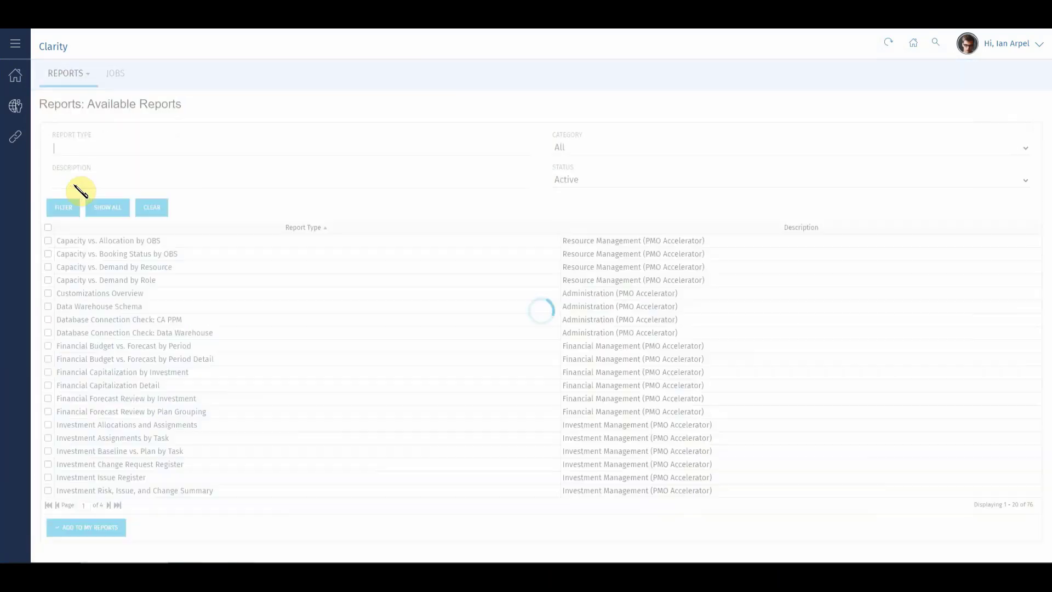
left_click(117, 75)
left_click(123, 77)
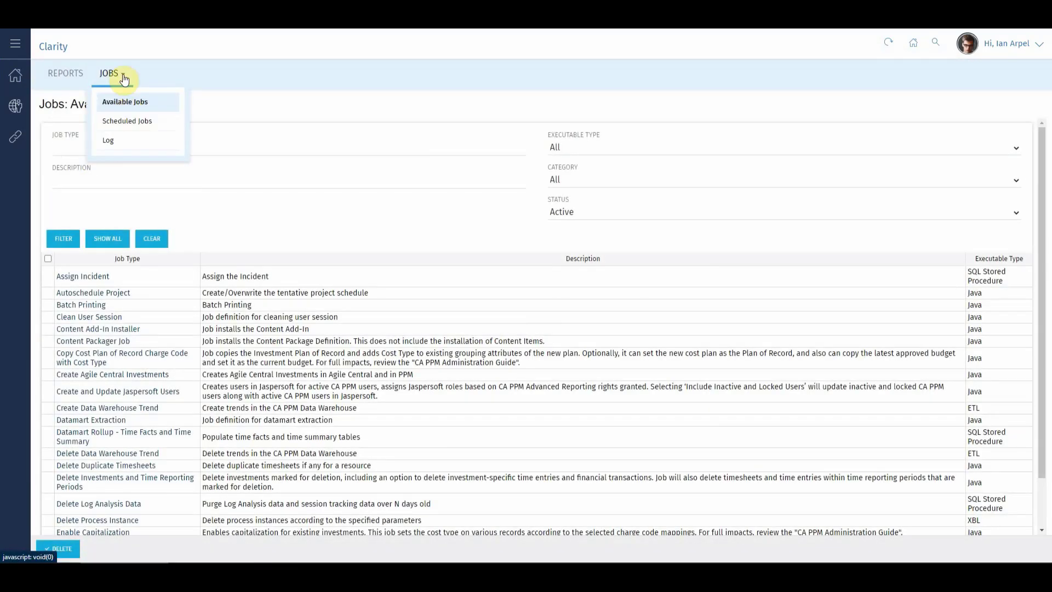
left_click(143, 122)
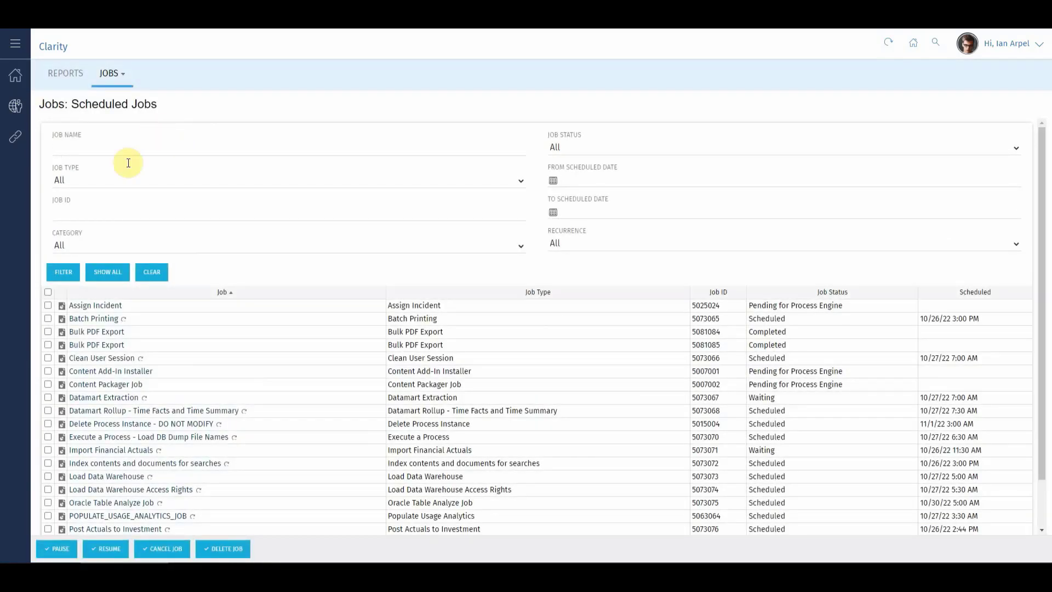
left_click(101, 146)
key("Return")
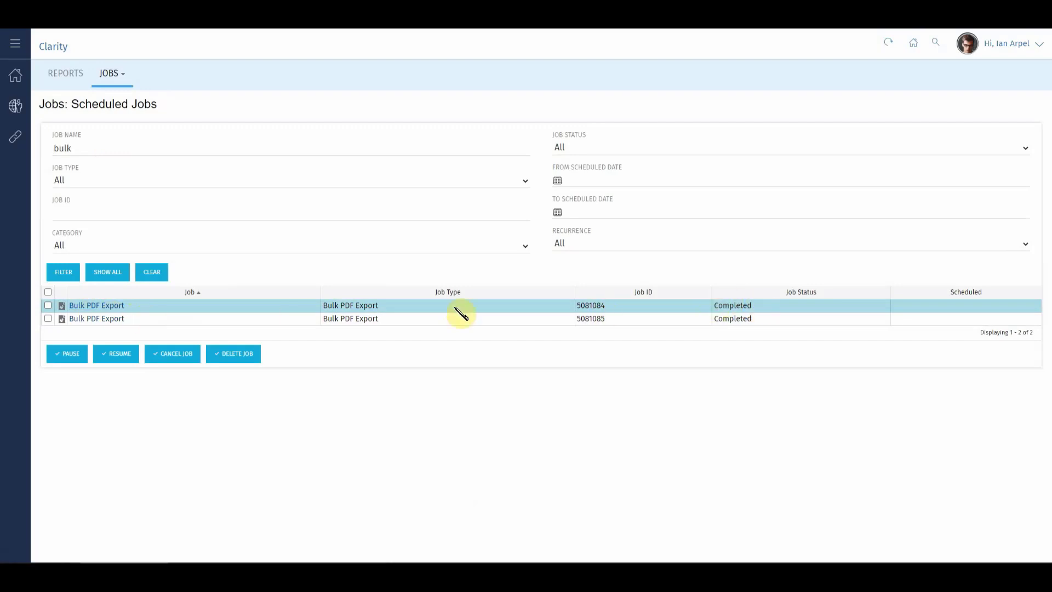
Examine the parameters and schedule of the first Bulk PDF Export job, and return to the scheduled jobs list
left_click(104, 305)
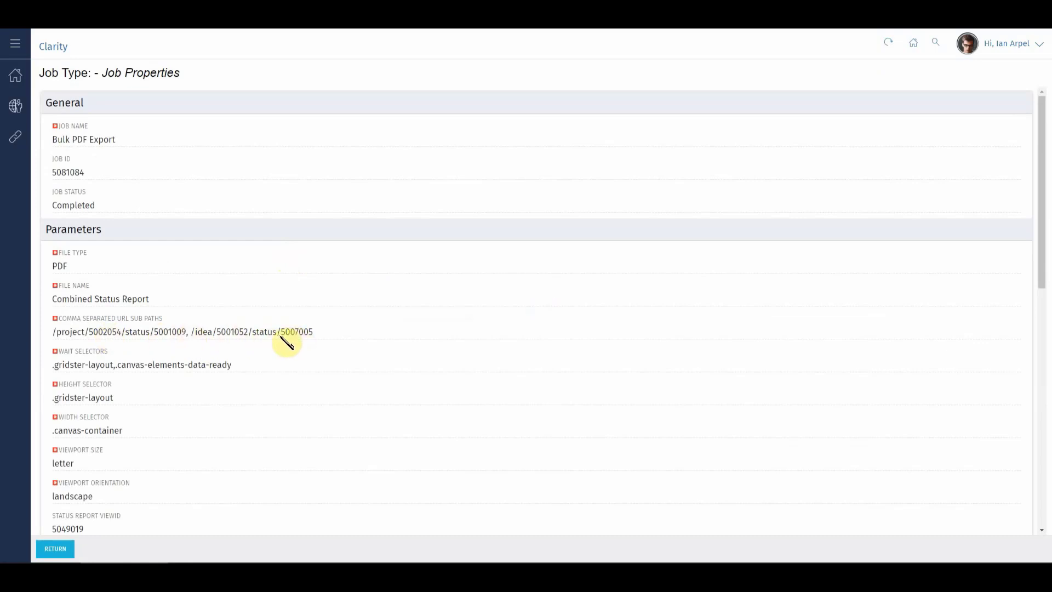
scroll(408, 341, "down", 3)
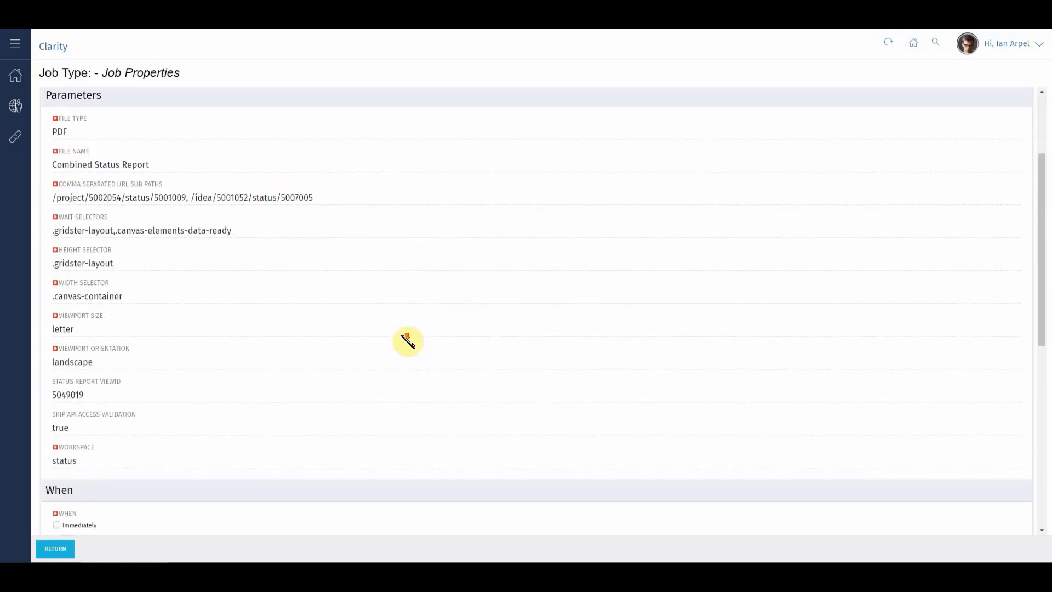
scroll(408, 341, "down", 4)
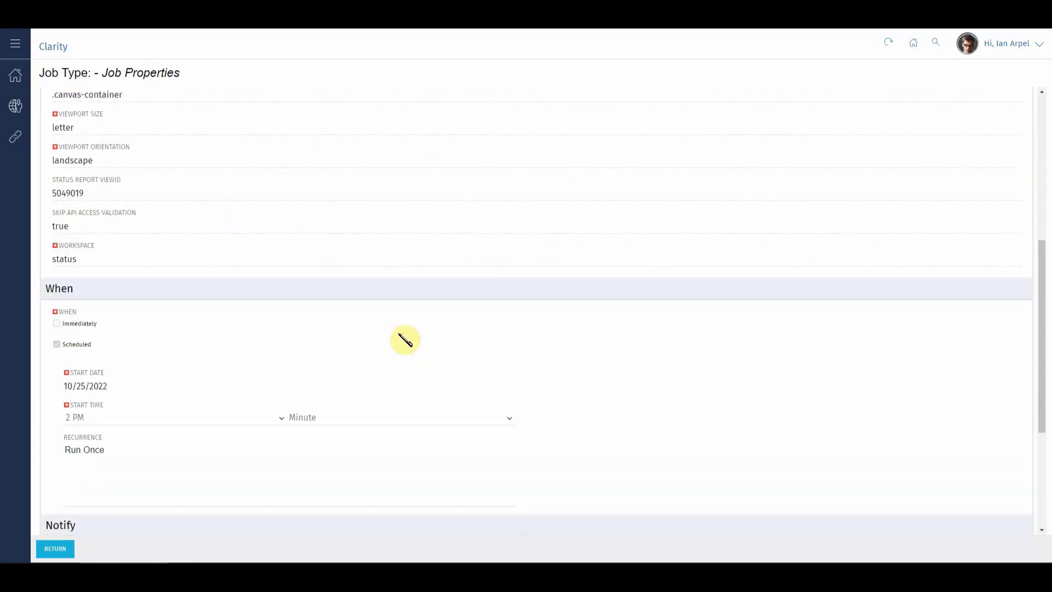
scroll(405, 340, "up", 6)
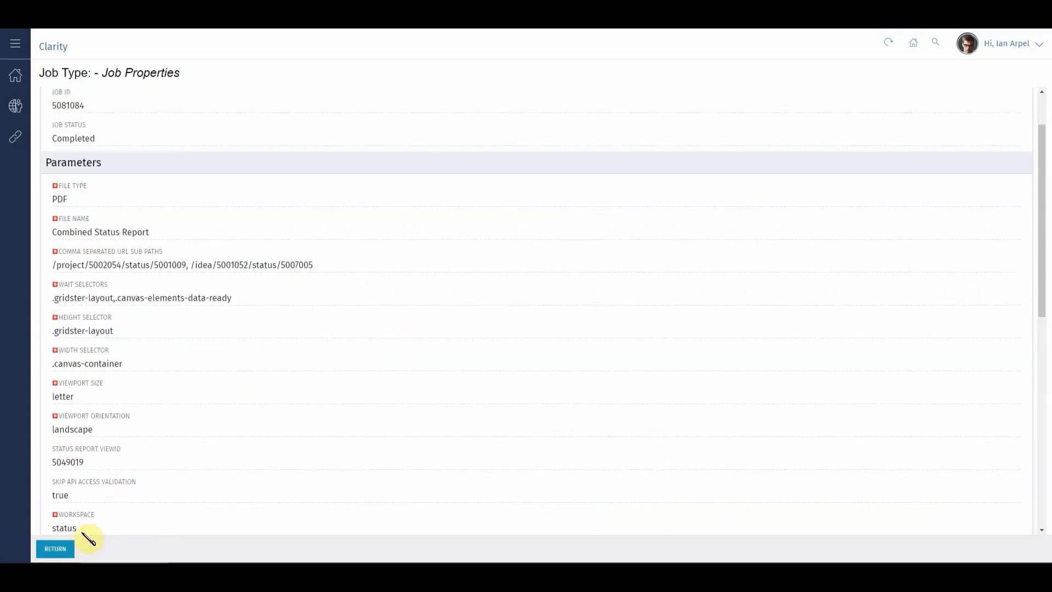
left_click(55, 548)
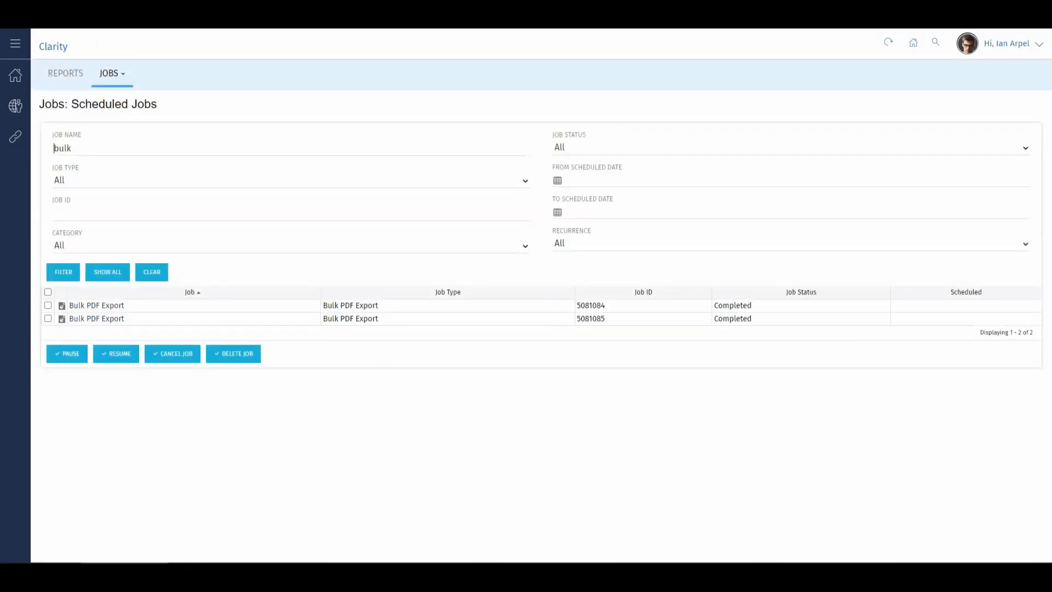
Return to the Status Reports grid and open the notifications to check the PDF export
left_click(76, 11)
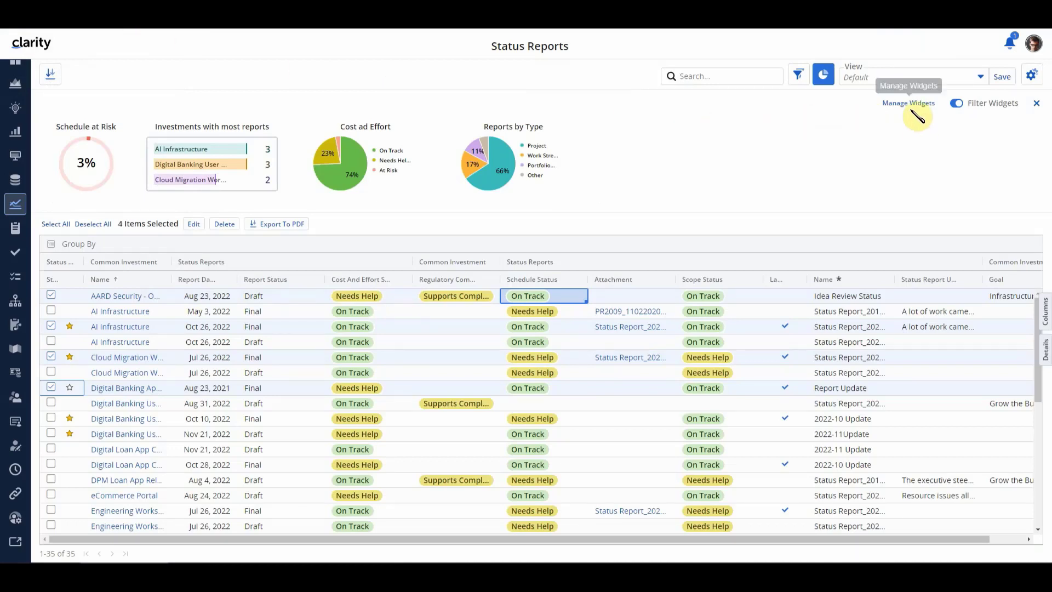
left_click(1010, 48)
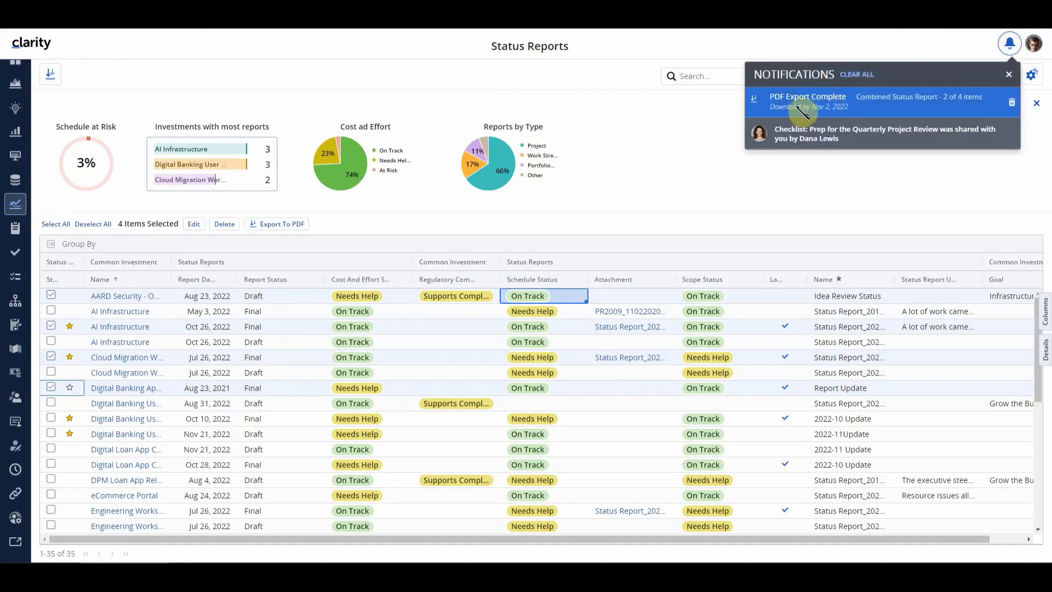